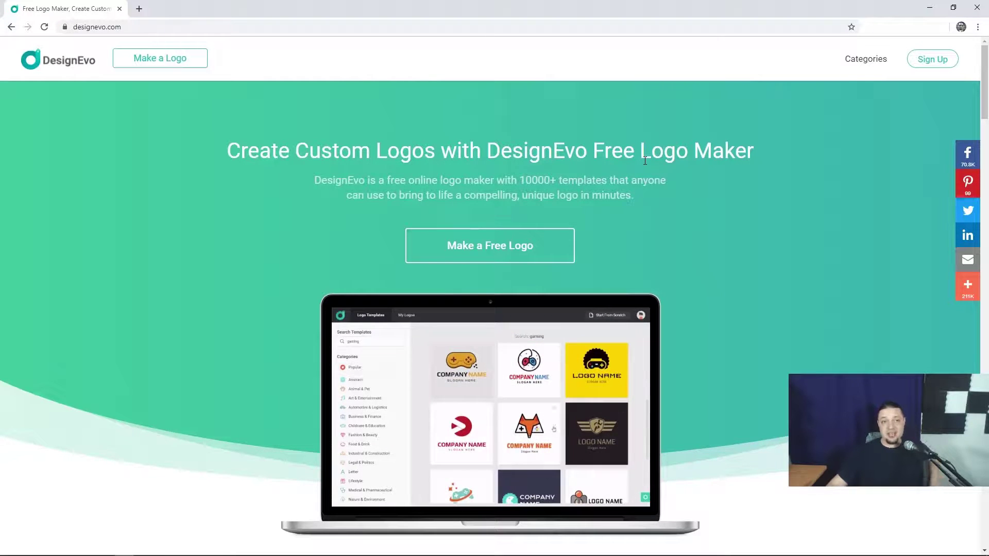
Browse the DesignEvo home page, then launch the free logo maker.
scroll(645, 161, "down", 10)
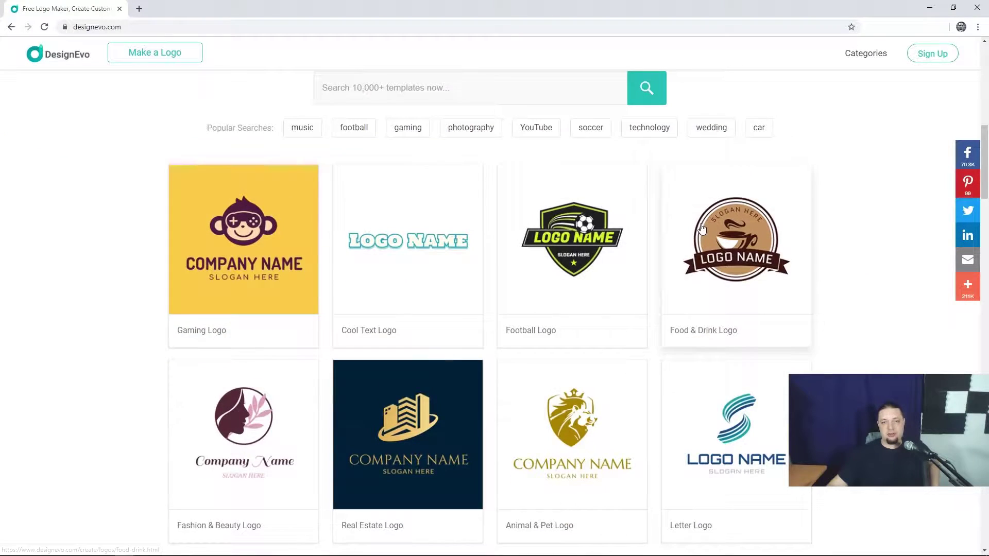
scroll(849, 277, "down", 2)
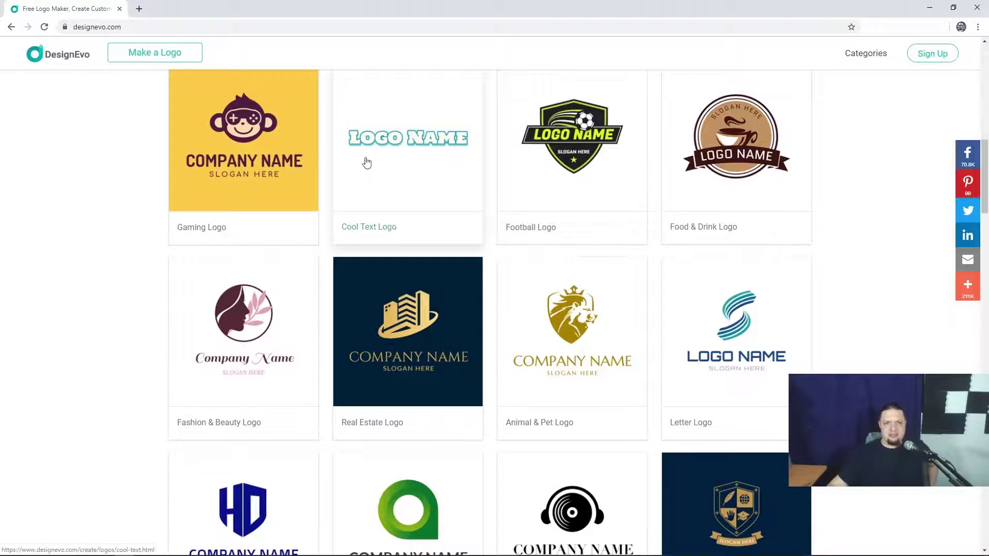
scroll(285, 161, "down", 2)
scroll(287, 173, "up", 3)
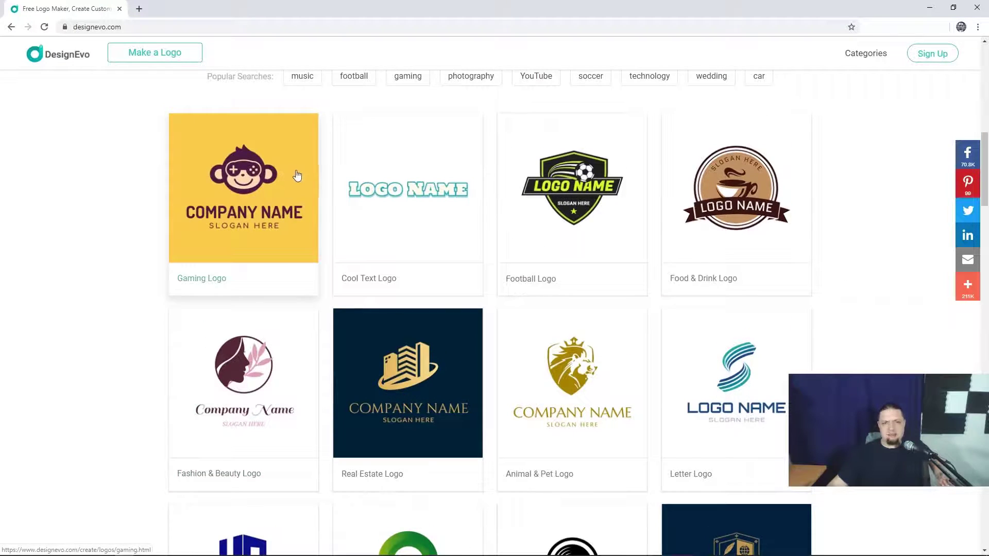
scroll(339, 211, "down", 5)
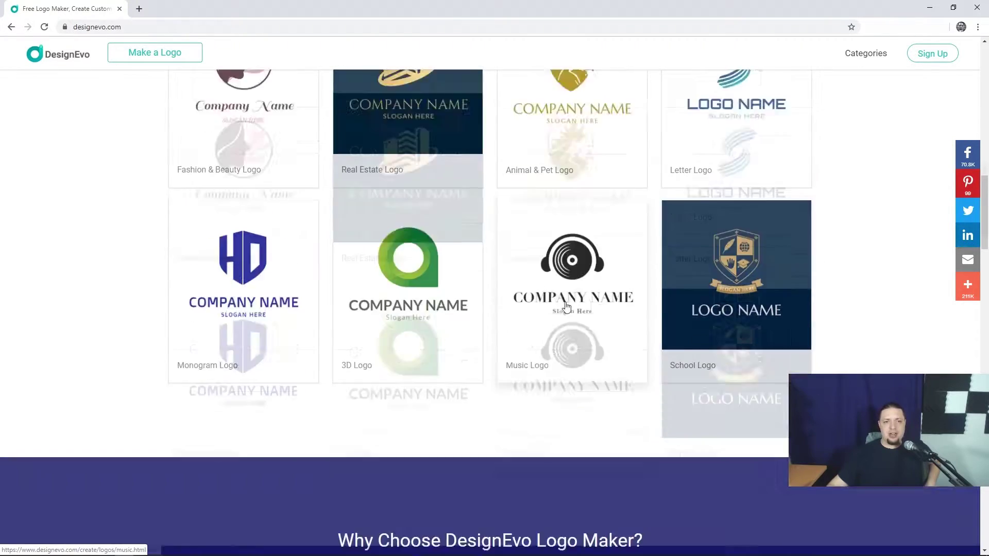
scroll(181, 369, "up", 7)
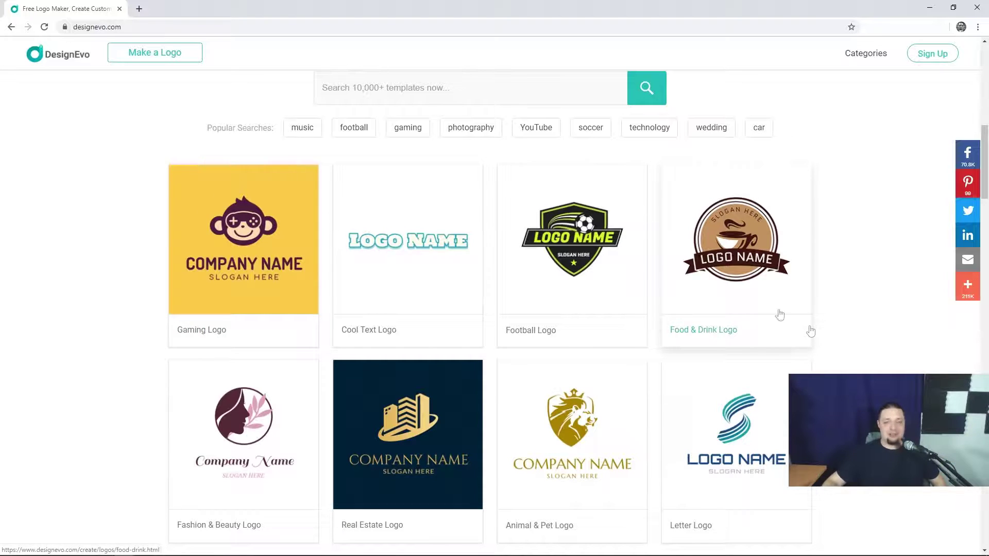
scroll(625, 258, "down", 4)
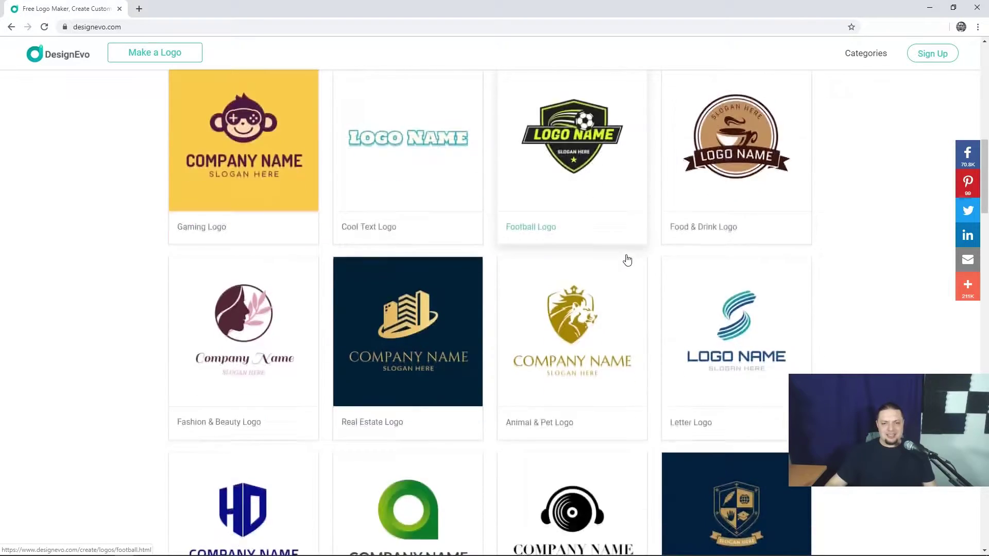
scroll(538, 237, "down", 4)
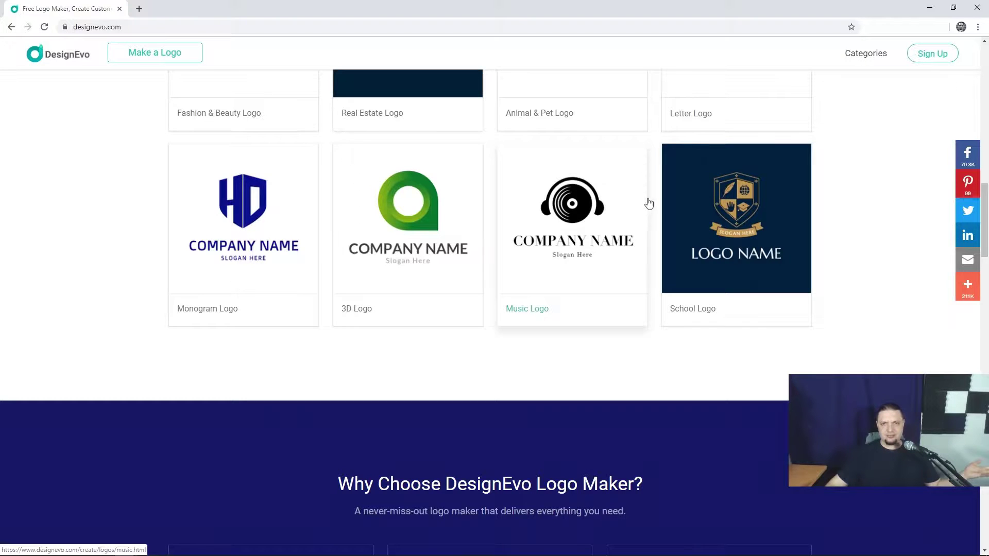
scroll(759, 190, "up", 15)
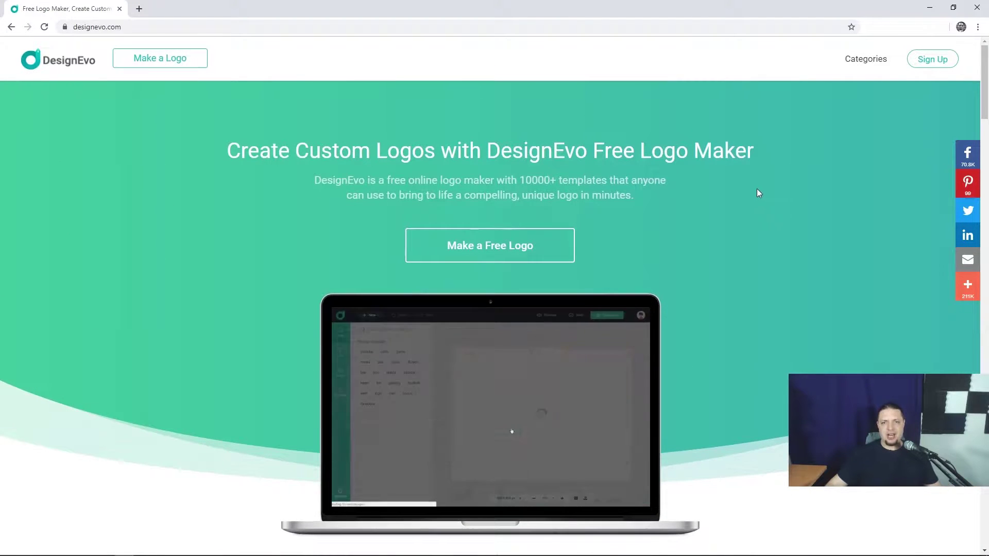
left_click(507, 247)
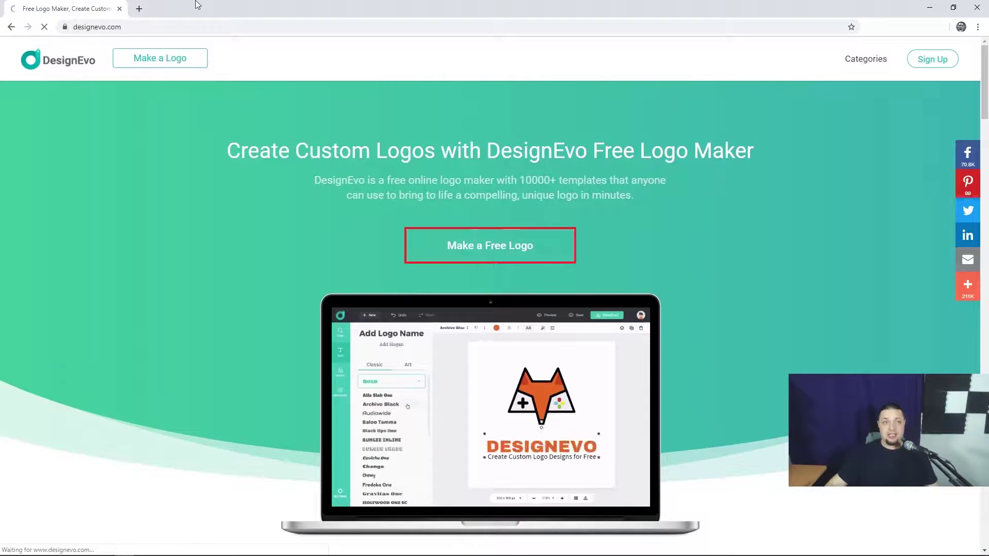
Load websiteplanet.com in a second tab, then return to the DesignEvo template gallery.
left_click(140, 9)
type("websiteplanet.com")
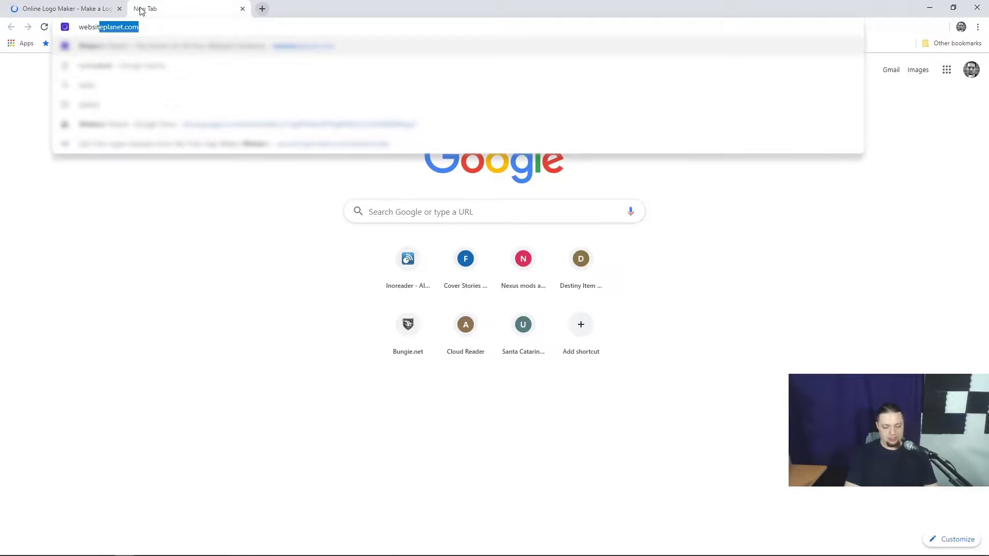
key("Return")
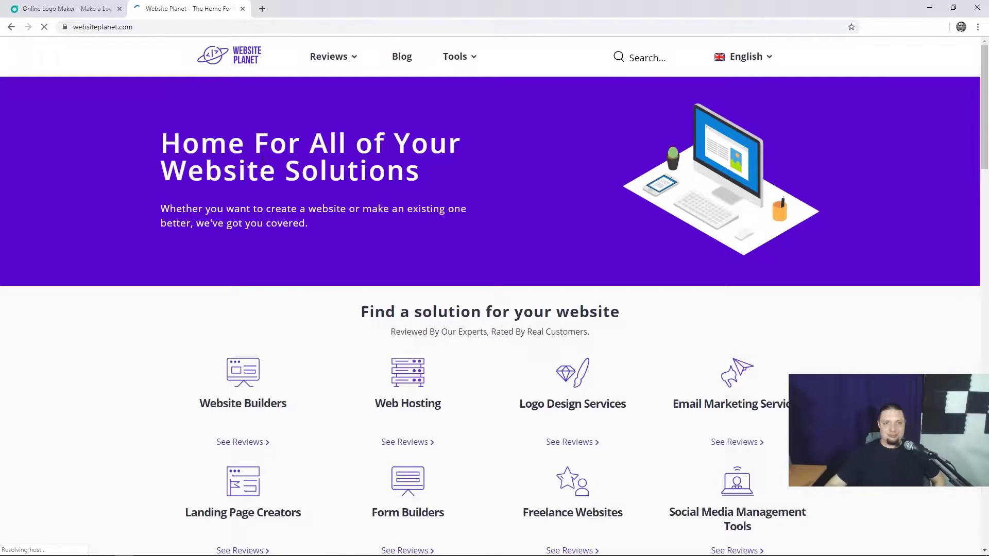
key("ctrl+shift+Tab")
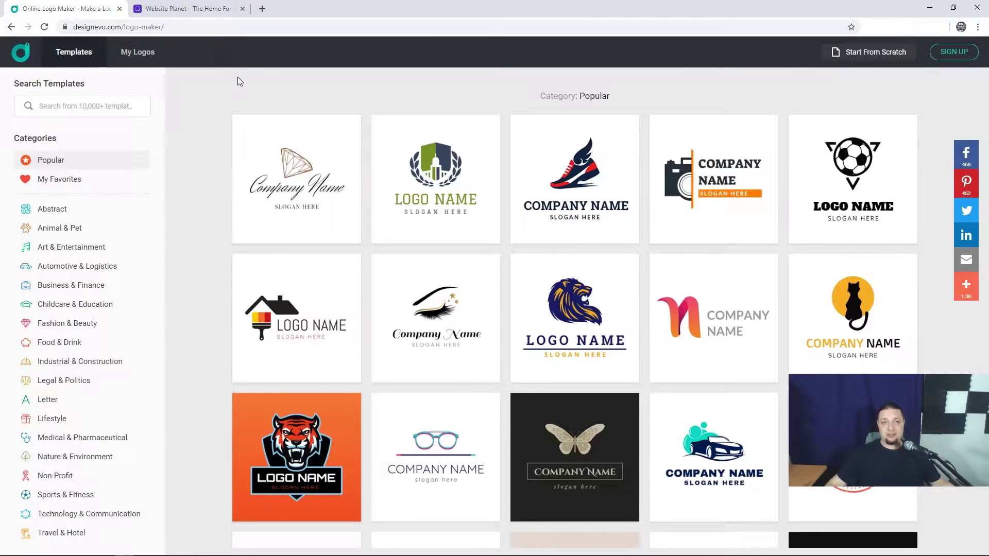
left_click(149, 9)
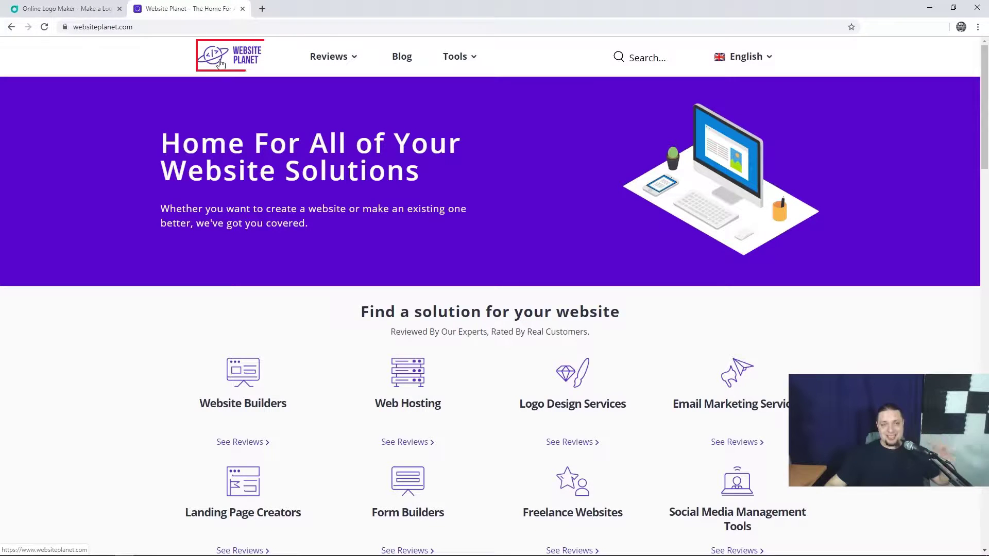
left_click(111, 8)
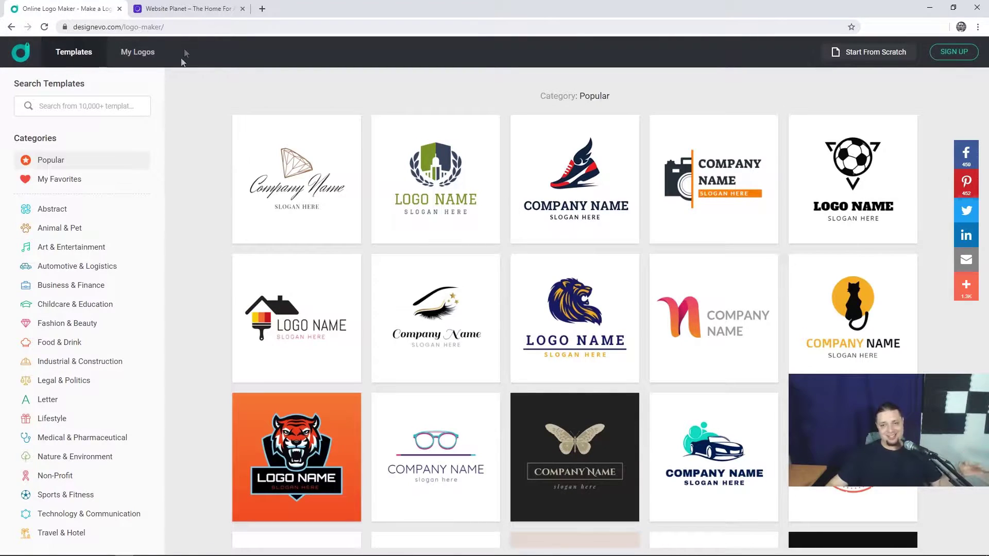
left_click(78, 113)
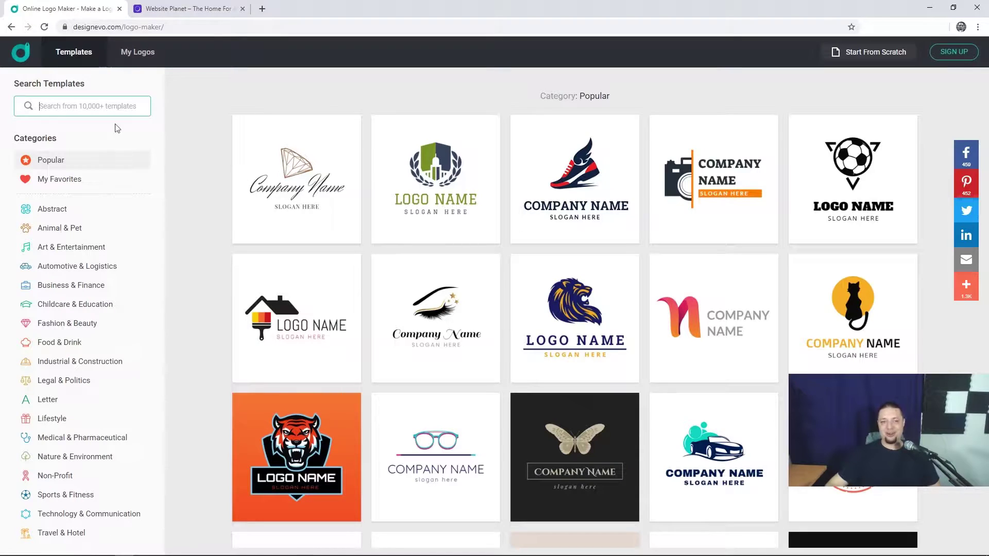
Browse the Technology & Communication templates for rocket, globe and astronaut designs.
left_click(94, 106)
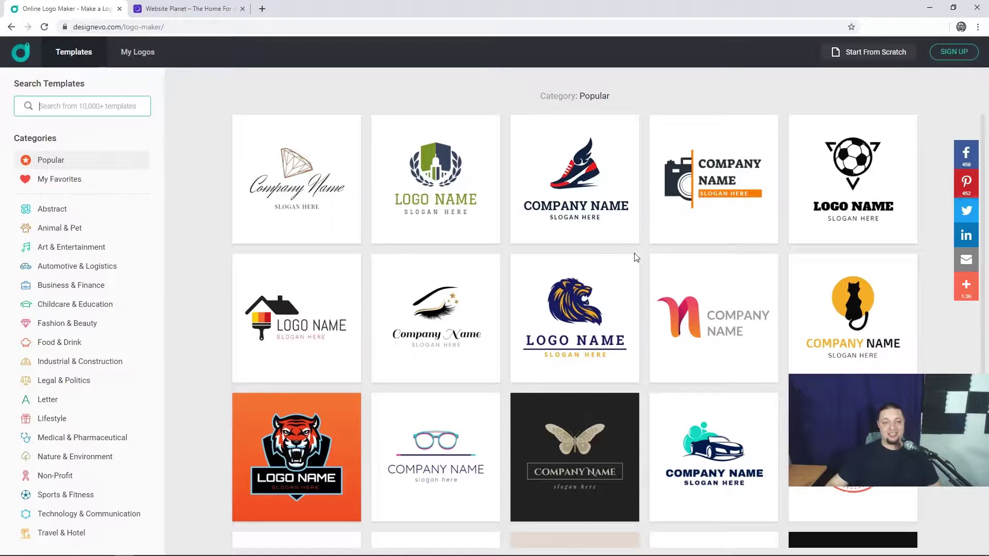
left_click(137, 514)
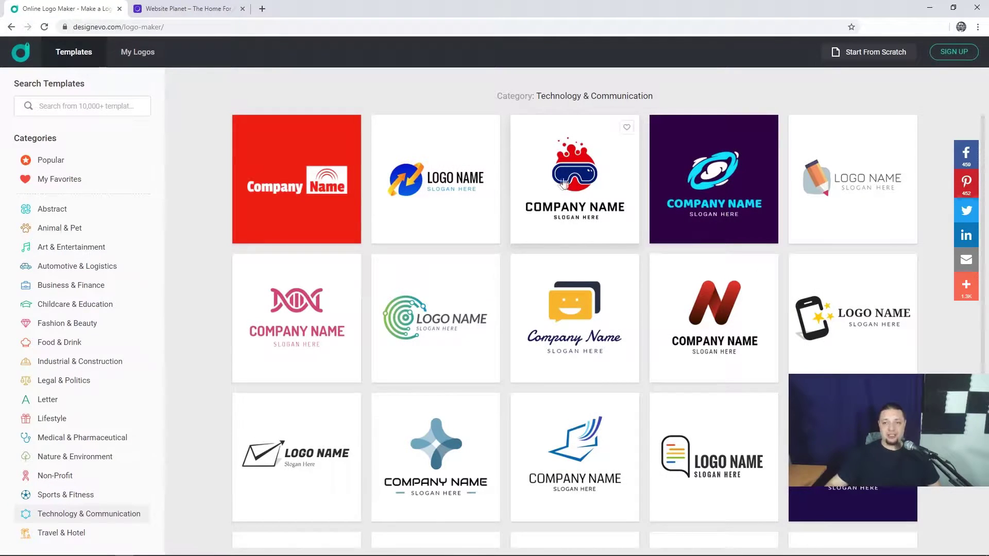
scroll(548, 223, "down", 5)
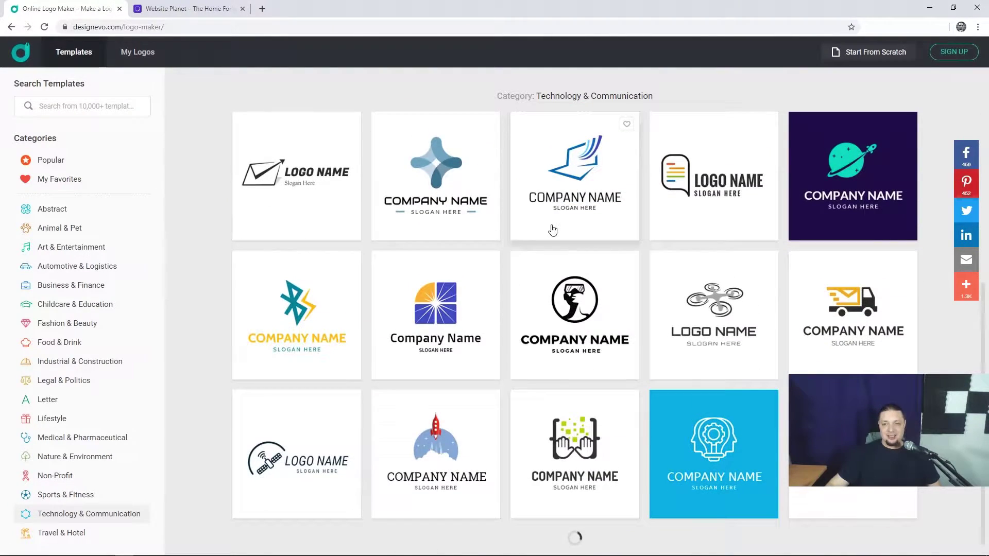
scroll(554, 230, "up", 4)
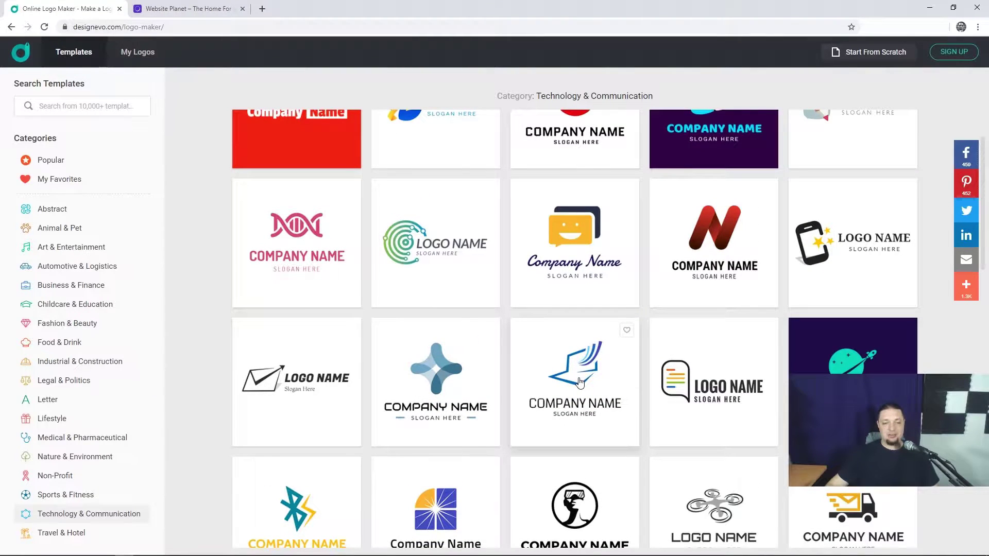
scroll(320, 170, "up", 2)
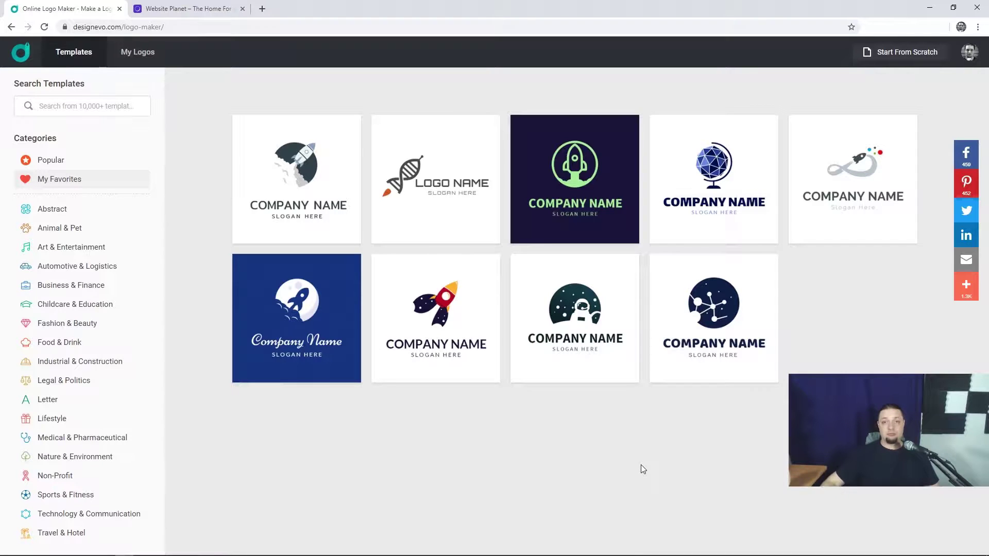
Dismiss the rocket template's name prompt and zoom the browser in on the favourites.
left_click(286, 177)
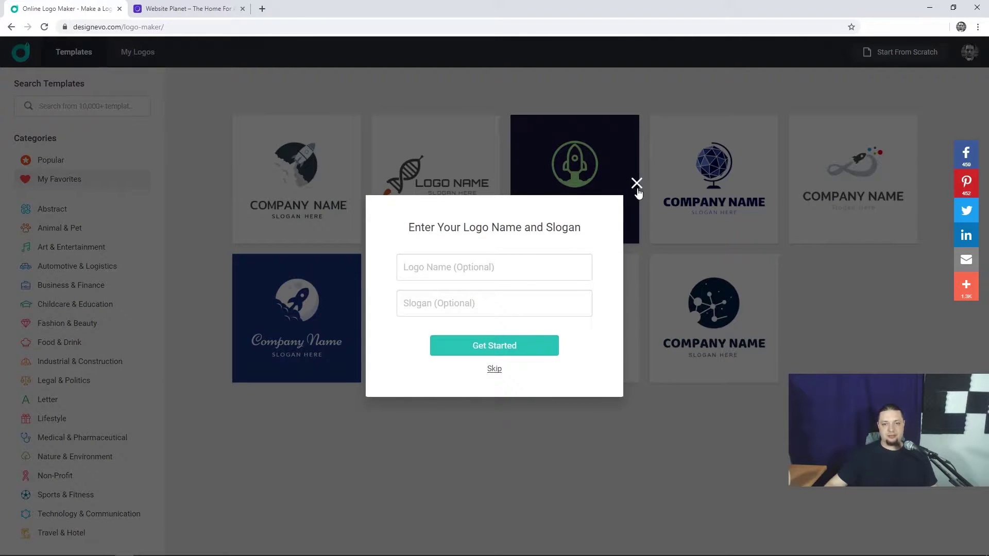
left_click(638, 185)
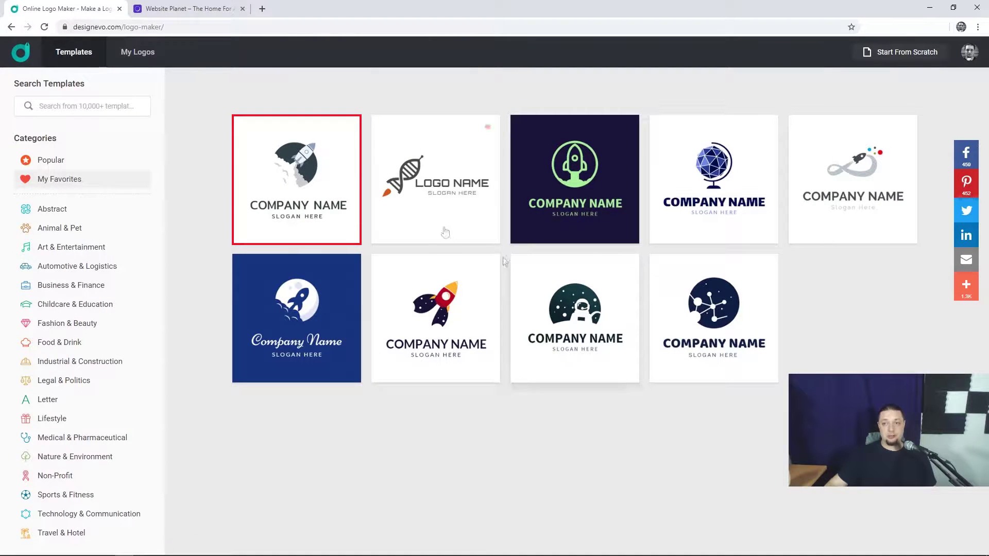
key("ctrl+plus")
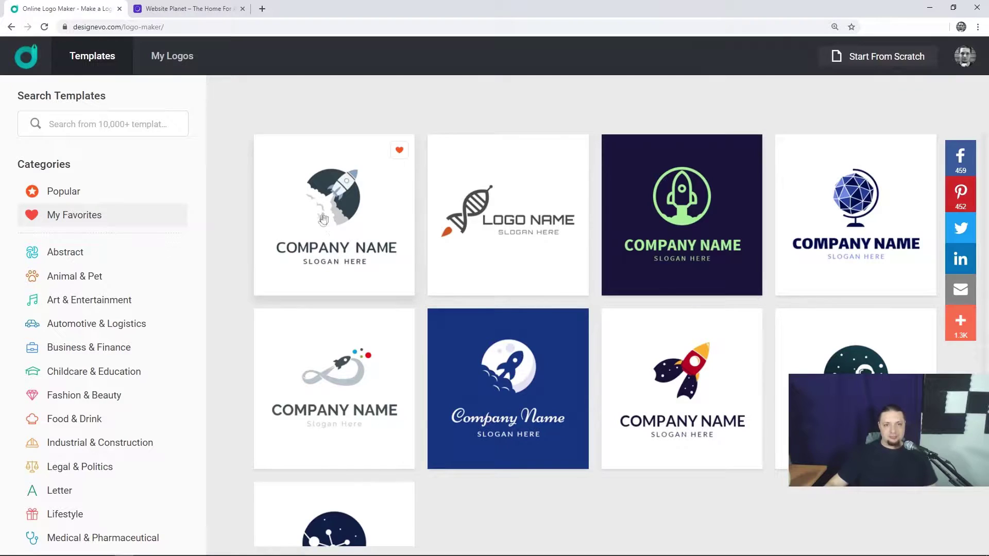
key("ctrl+plus")
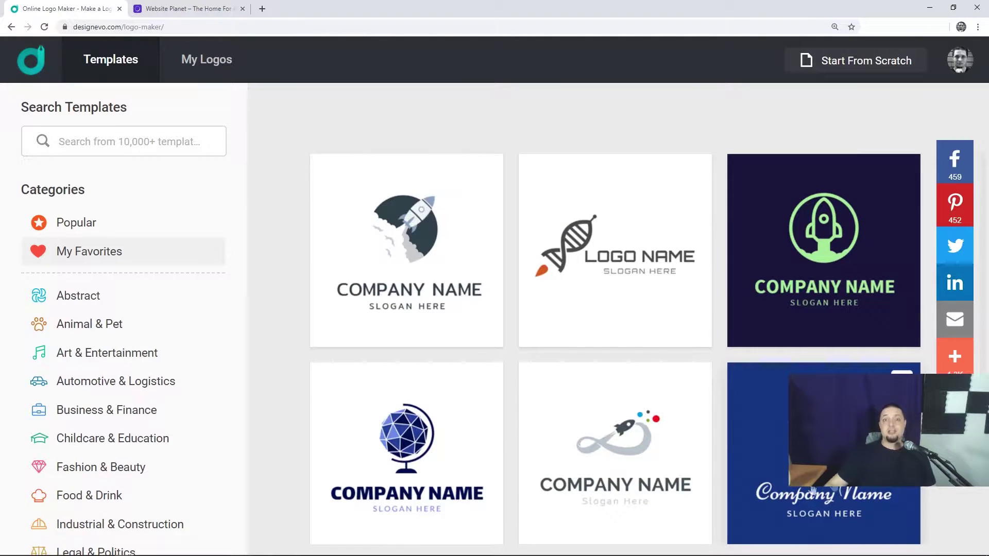
scroll(647, 346, "down", 4)
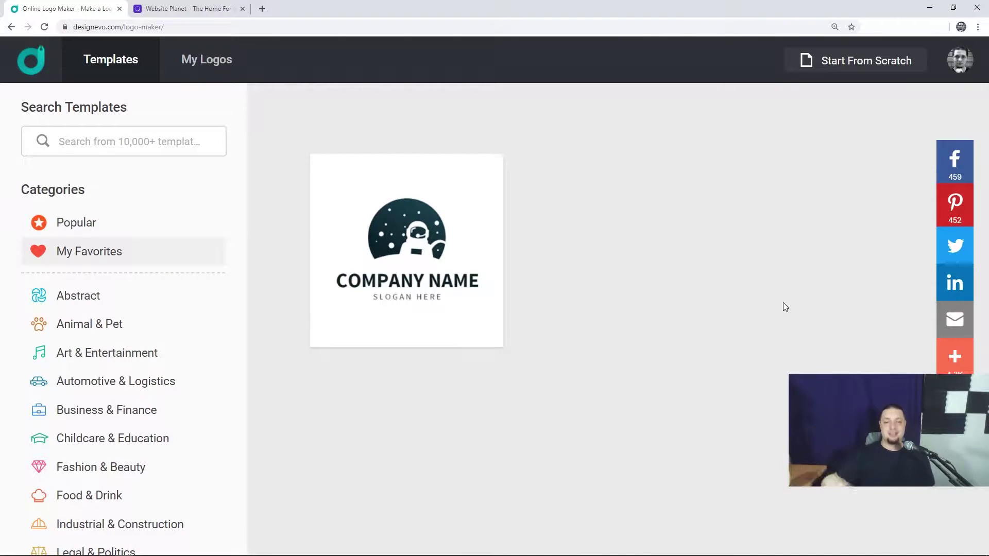
Start the astronaut template with 'Website Planet' entered as logo name and slogan.
left_click(416, 252)
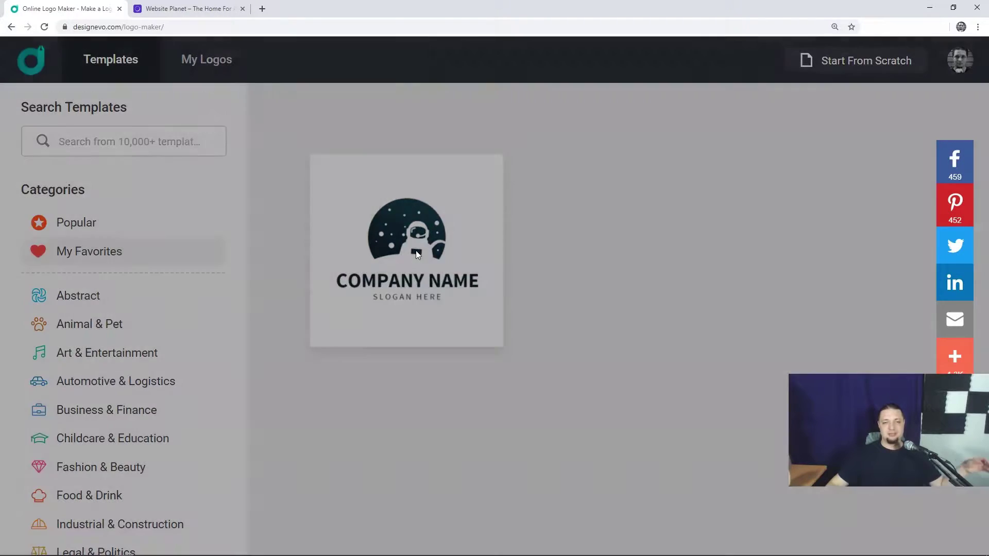
left_click(463, 255)
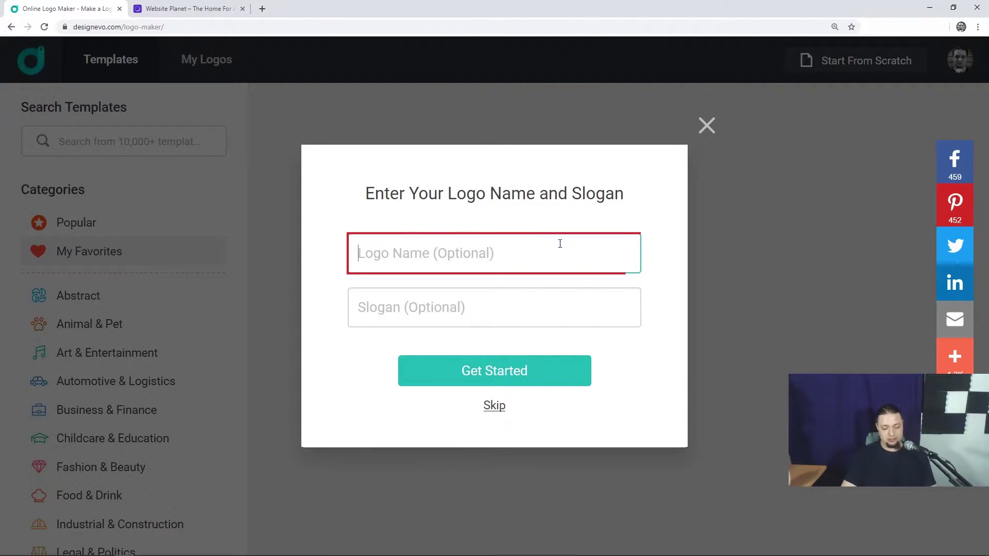
type("Website Planet")
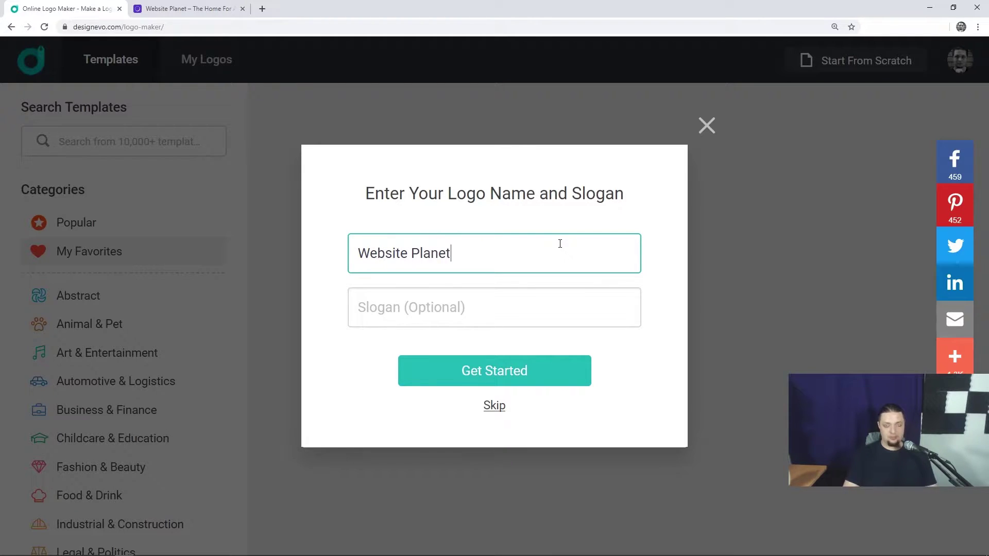
key("Tab")
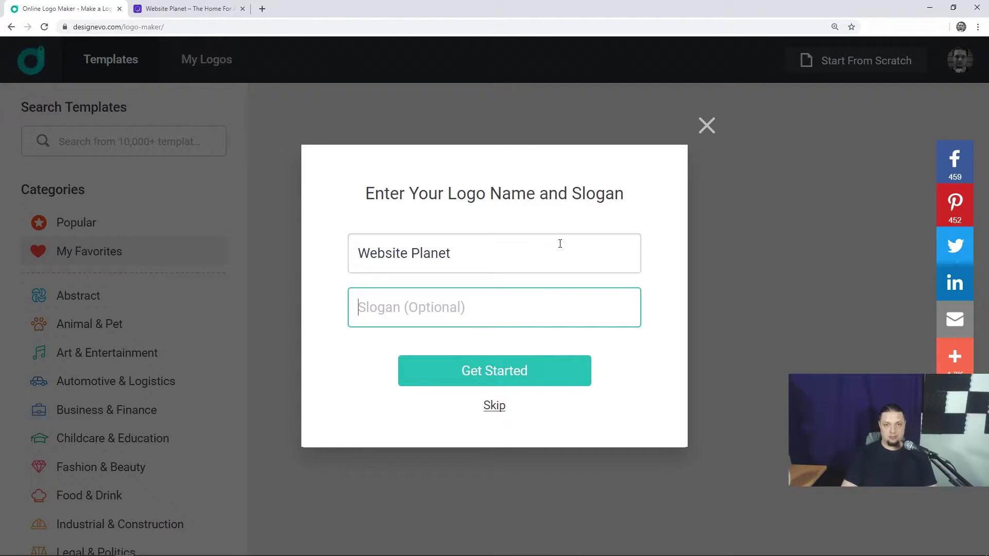
type("Website ")
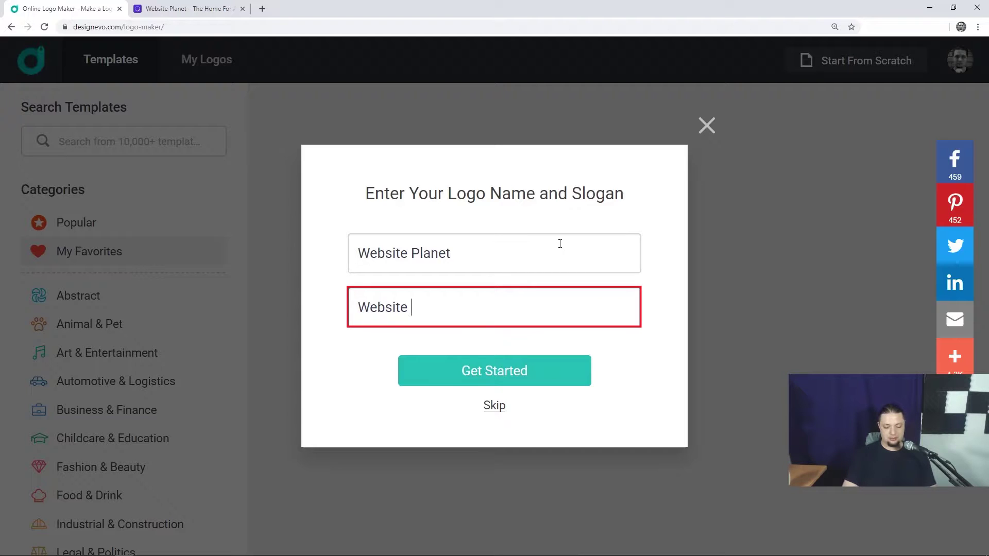
type("Planet")
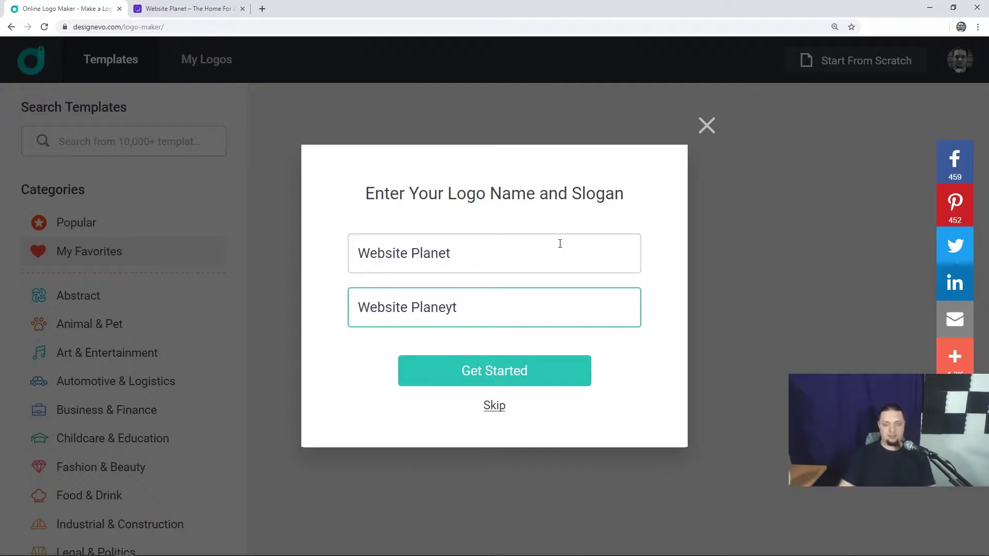
left_click(527, 371)
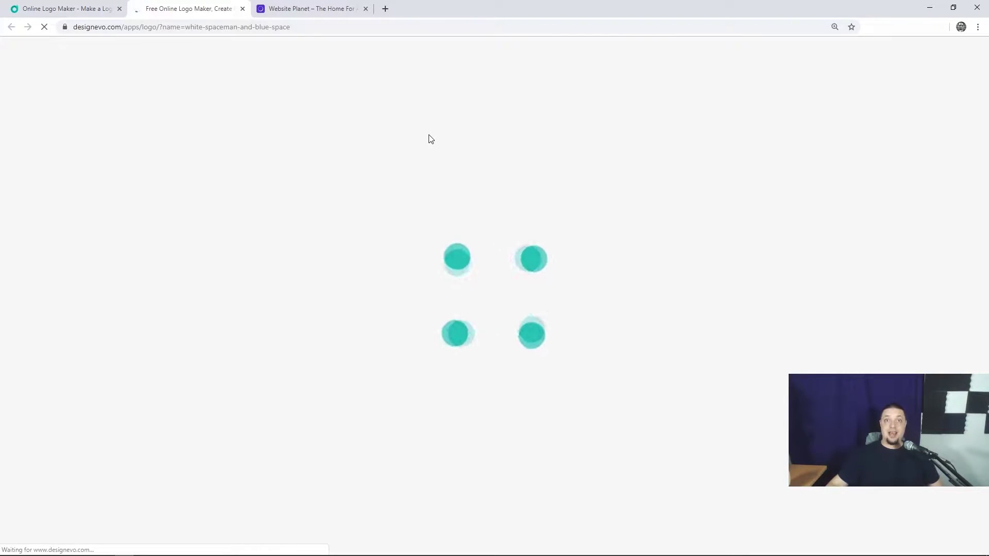
Glance at the Website Planet tab, then dismiss the Find Icons tour in the editor.
left_click(301, 8)
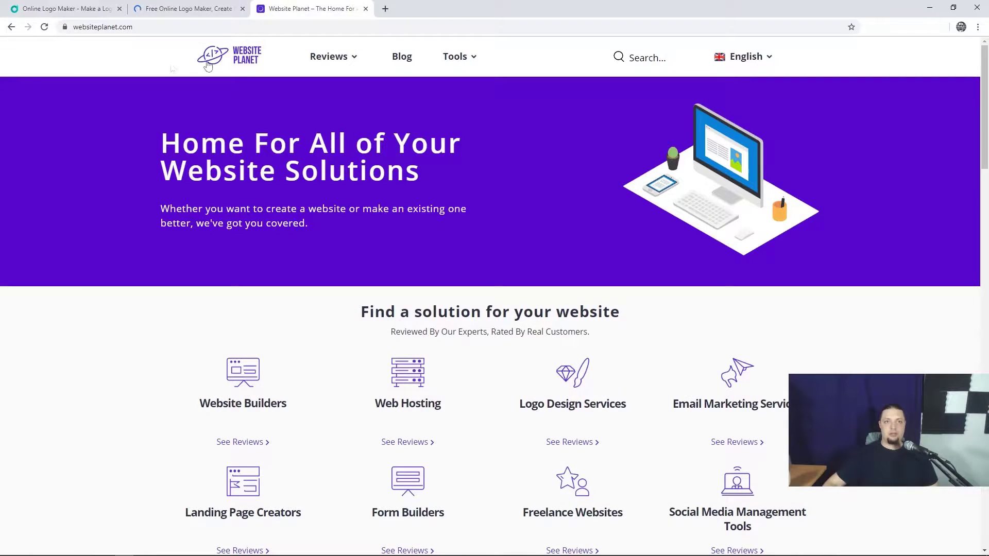
left_click(192, 9)
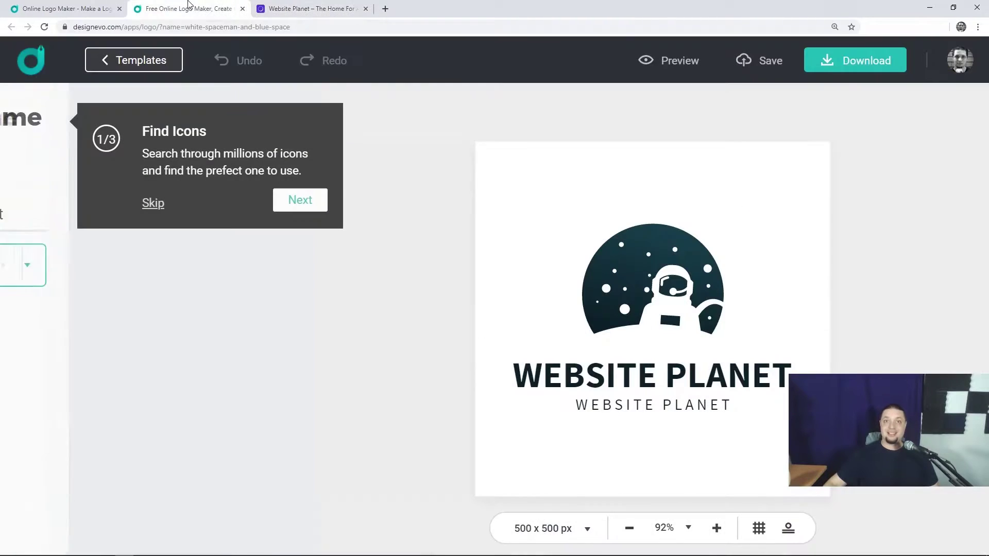
left_click(685, 379)
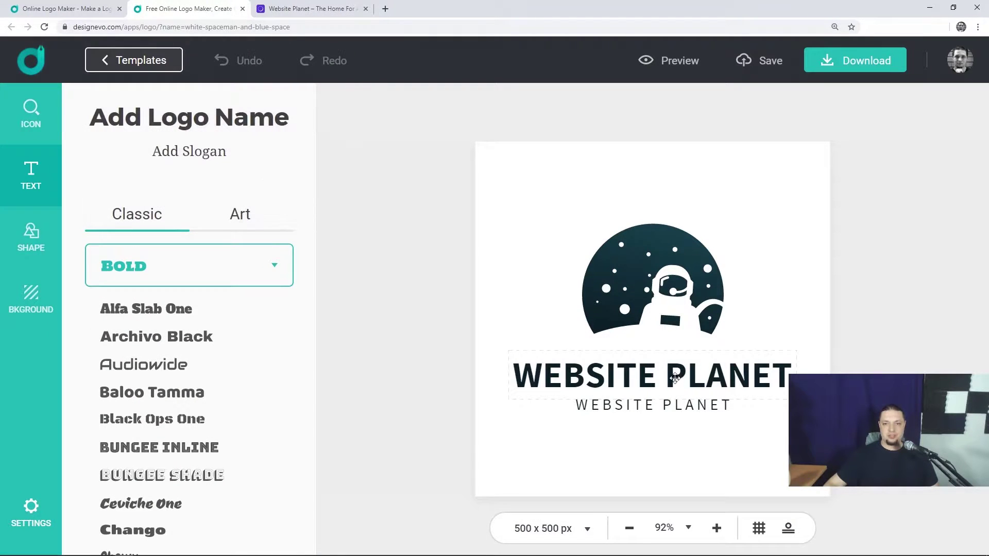
Remove the slogan and break the name into WEBSITE above PLANET.
left_click(756, 387)
key("Return")
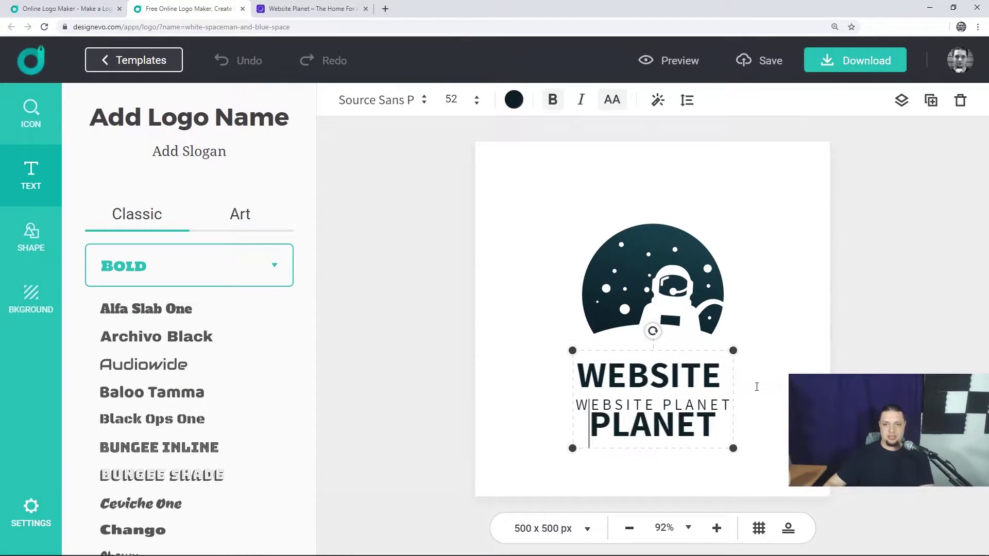
left_click(728, 406)
left_click(598, 429)
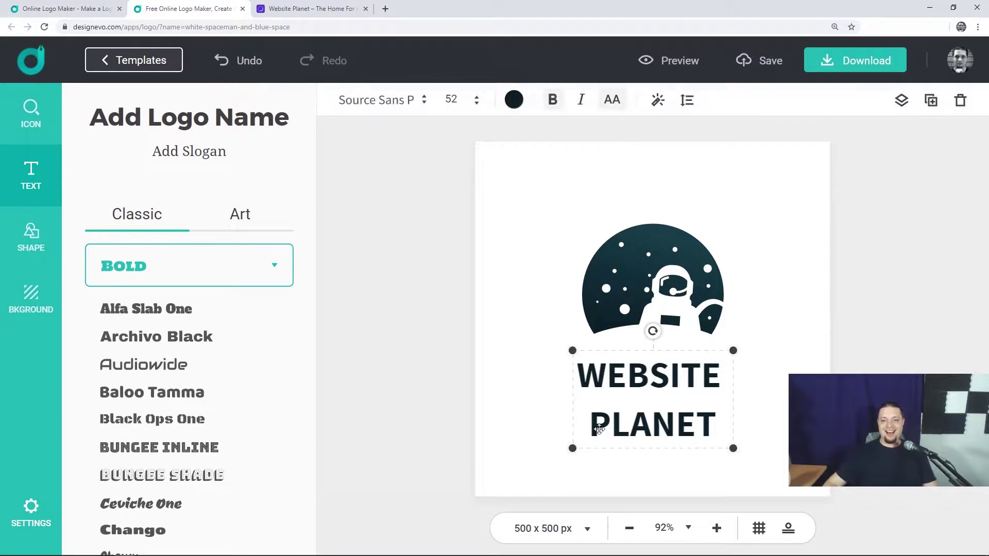
key("BackSpace")
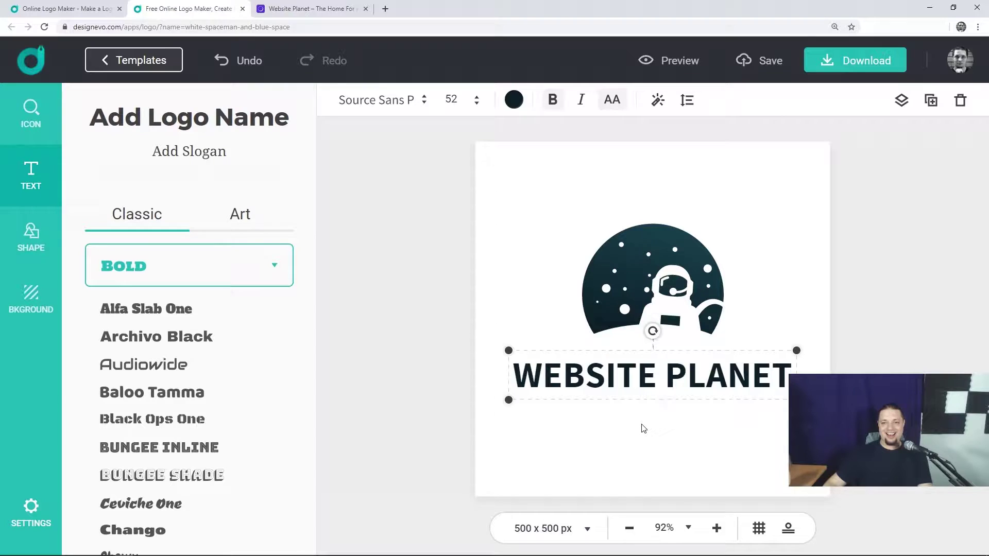
key("BackSpace")
key("Return")
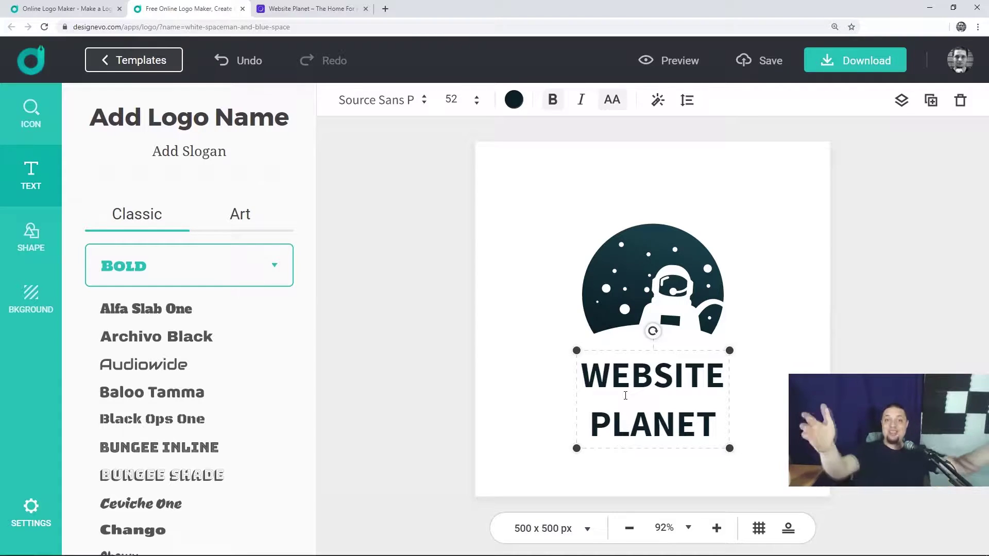
Reset zoom to 100% and position the astronaut icon left with the name beside it.
key("ctrl+0")
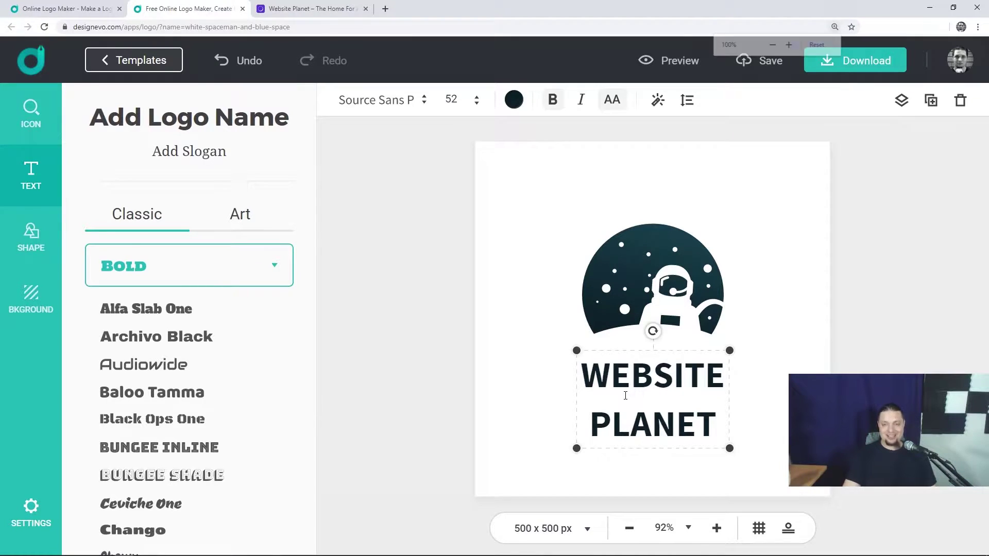
left_click(372, 266)
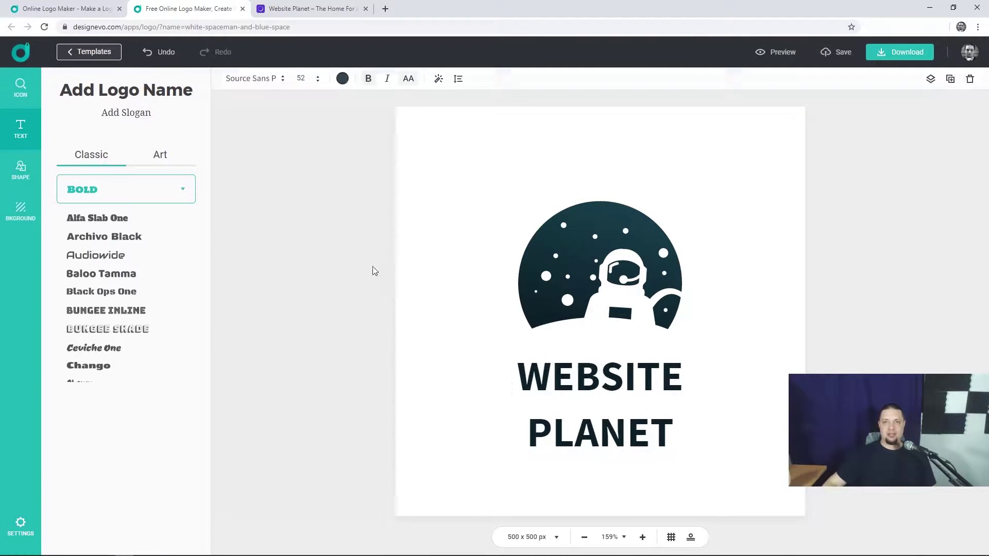
left_click_drag(629, 265, 541, 266)
left_click_drag(626, 394, 738, 266)
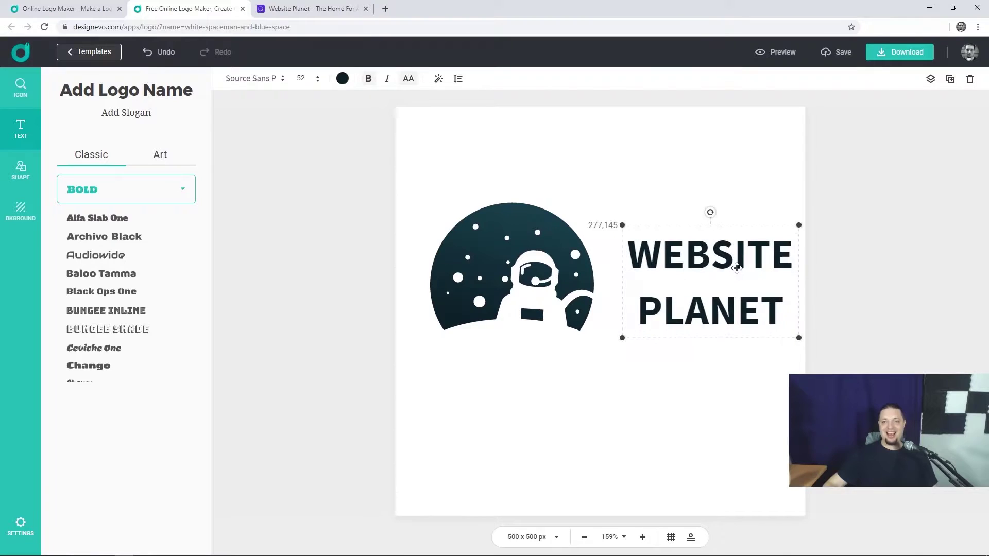
left_click_drag(506, 288, 495, 332)
left_click_drag(618, 283, 645, 301)
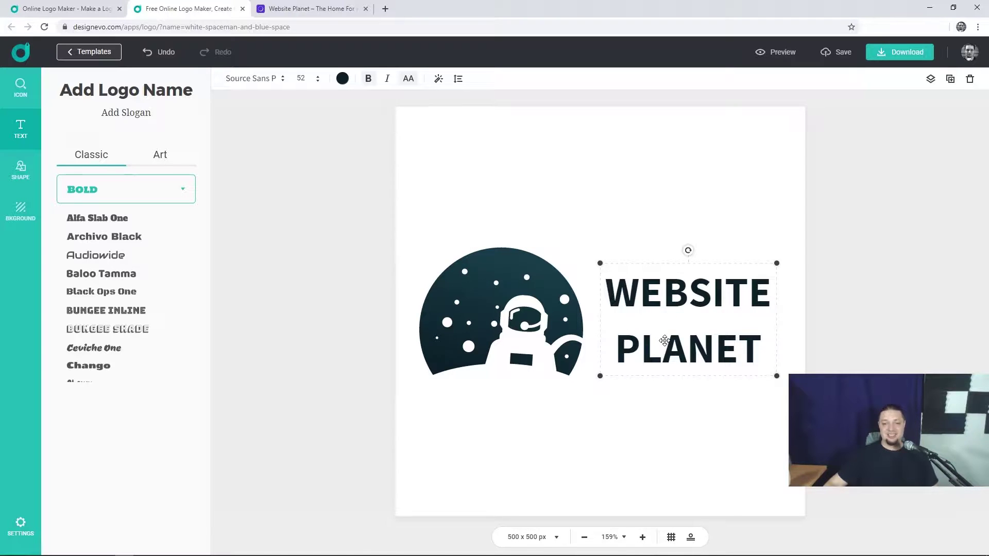
left_click(616, 342)
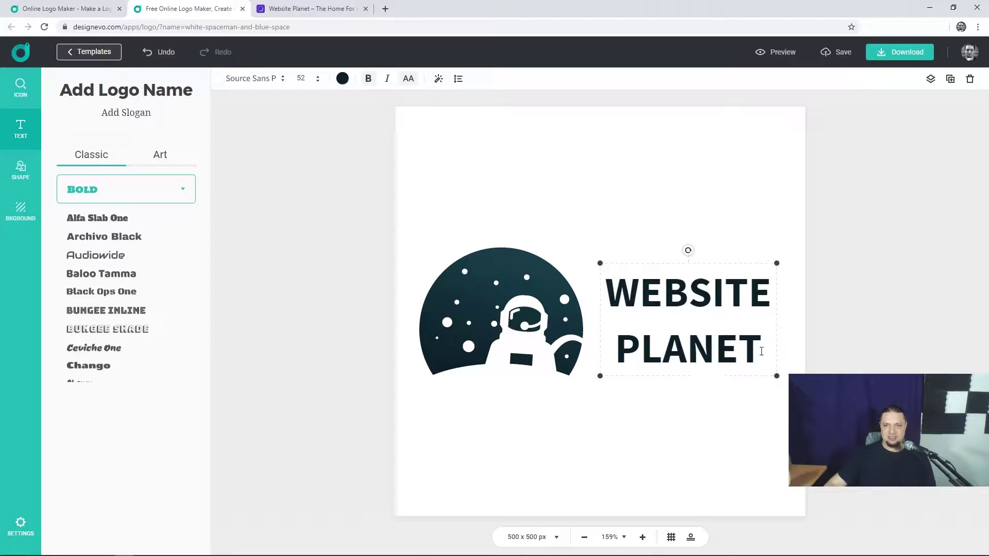
left_click_drag(761, 351, 508, 224)
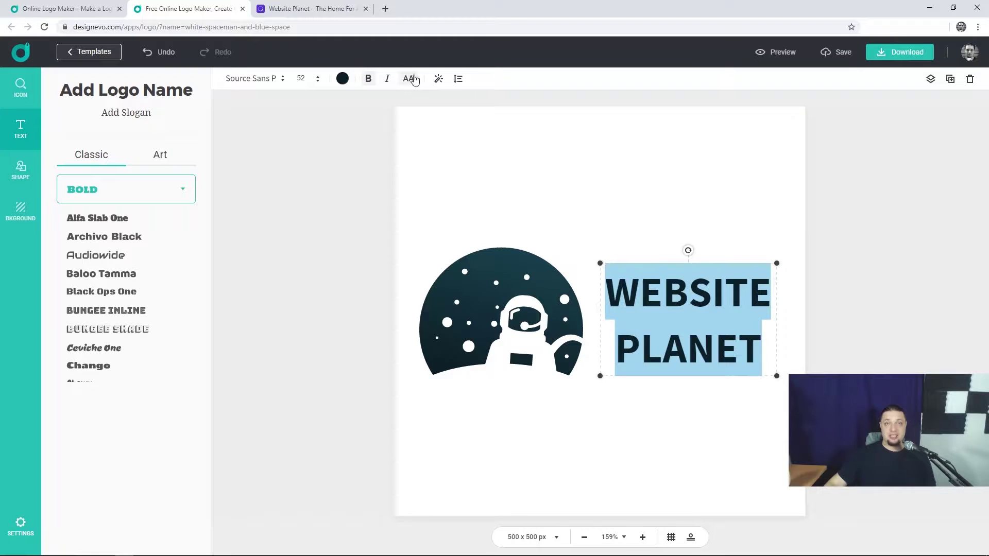
Left-align the name, tighten its line height, and nudge it slightly down.
left_click(458, 79)
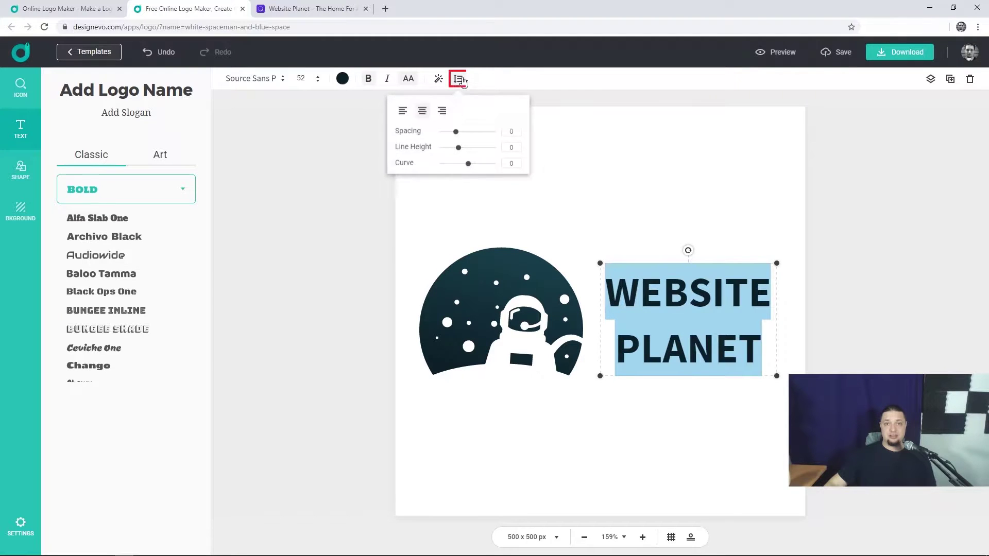
left_click(403, 110)
left_click(457, 147)
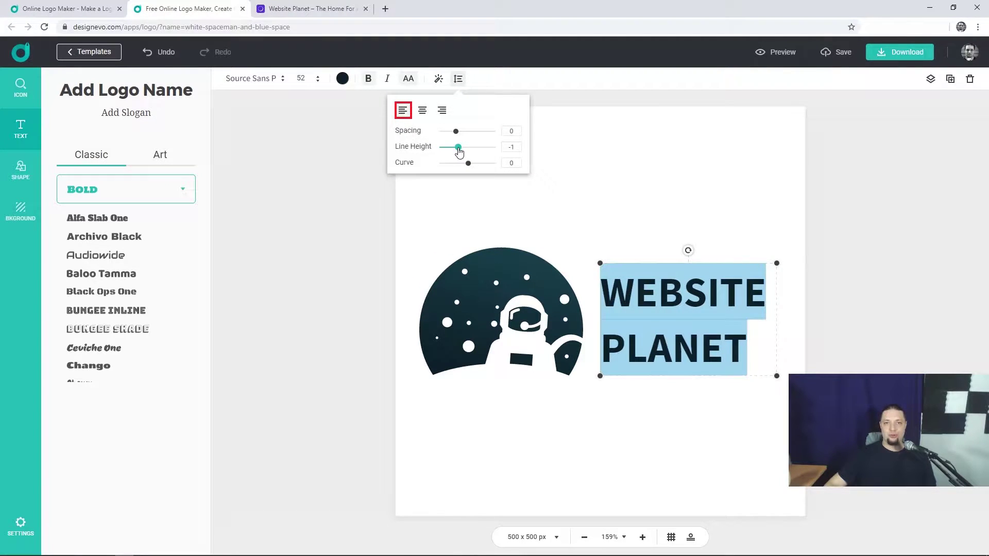
left_click_drag(458, 148, 442, 145)
left_click(690, 216)
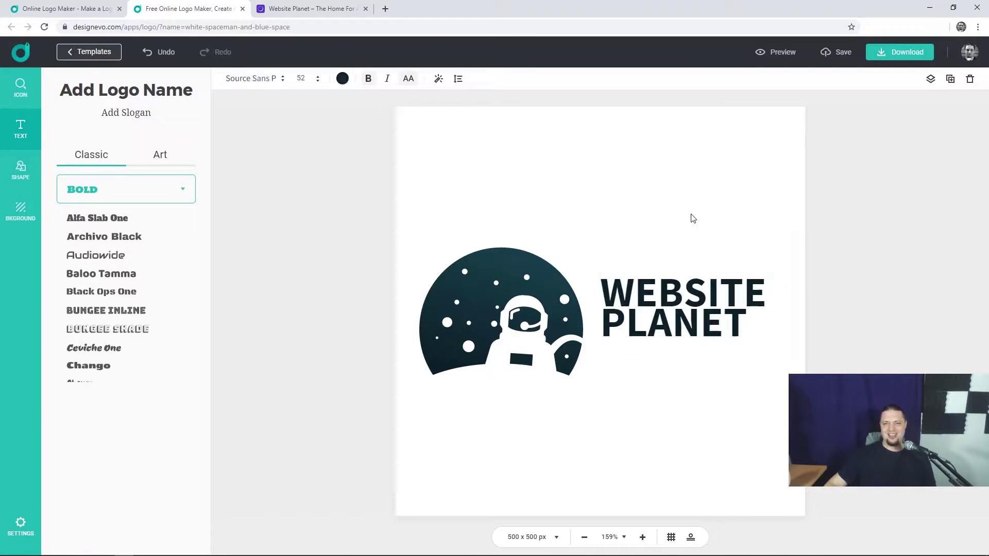
left_click_drag(688, 283, 690, 289)
left_click(649, 234)
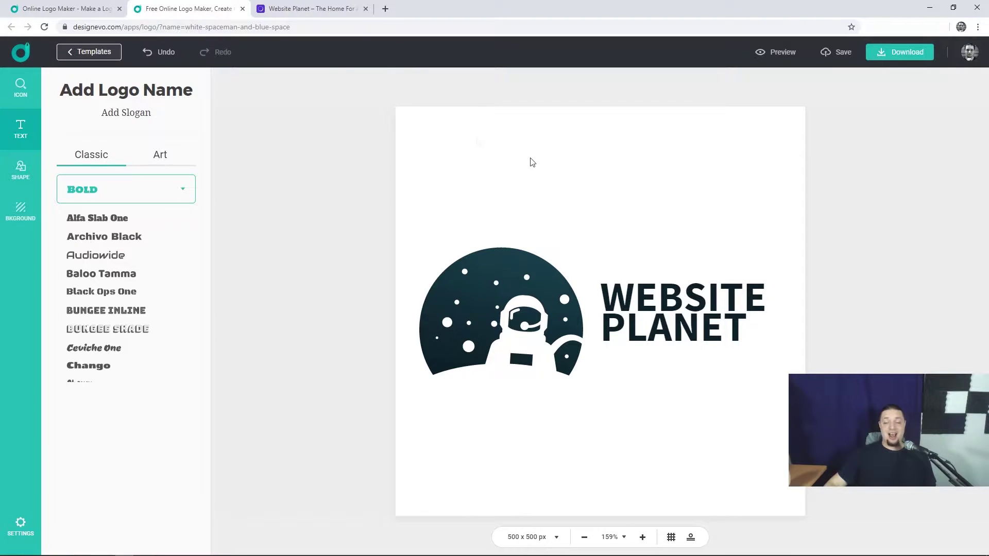
left_click(678, 279)
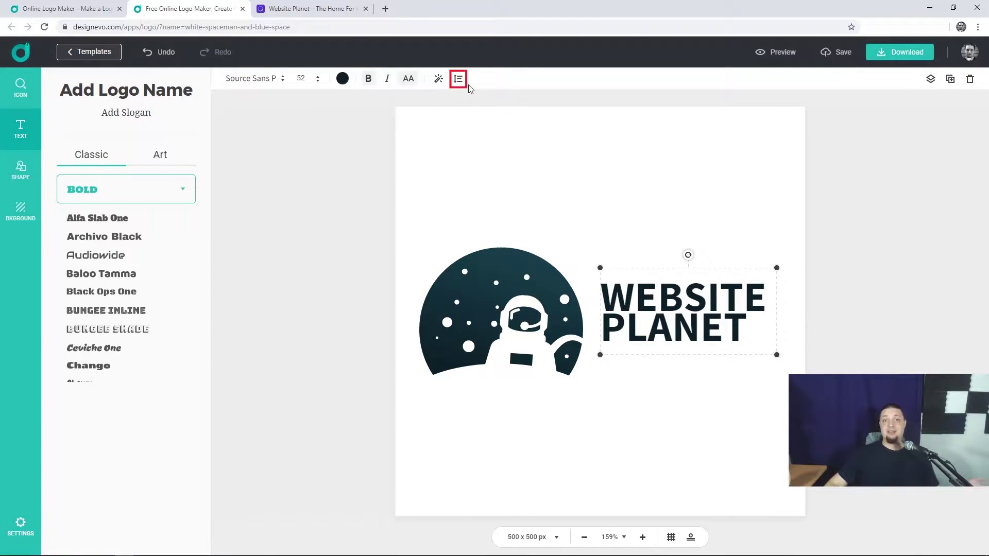
Loosen the line height slightly so the lines separate, then save the logo.
left_click(458, 82)
left_click_drag(444, 147, 448, 155)
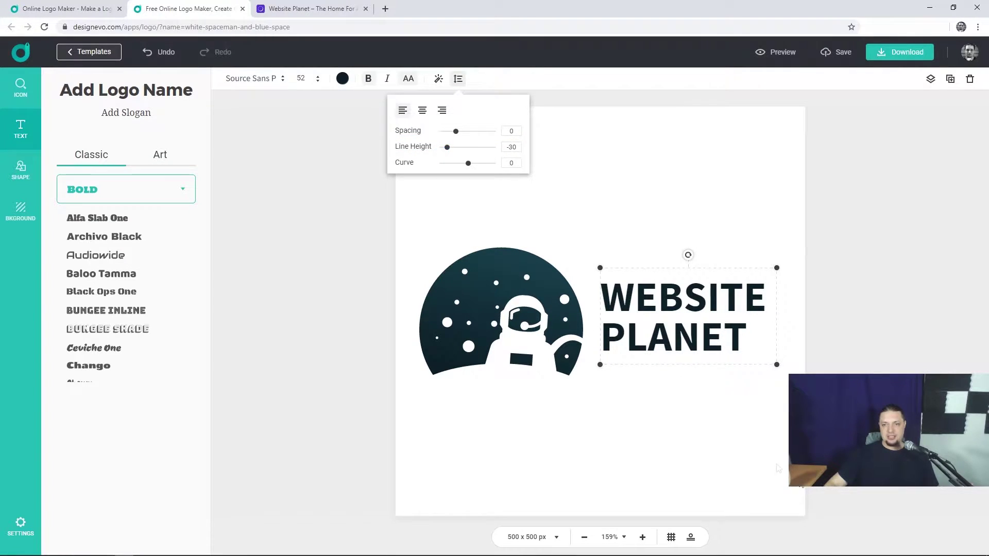
scroll(130, 339, "down", 4)
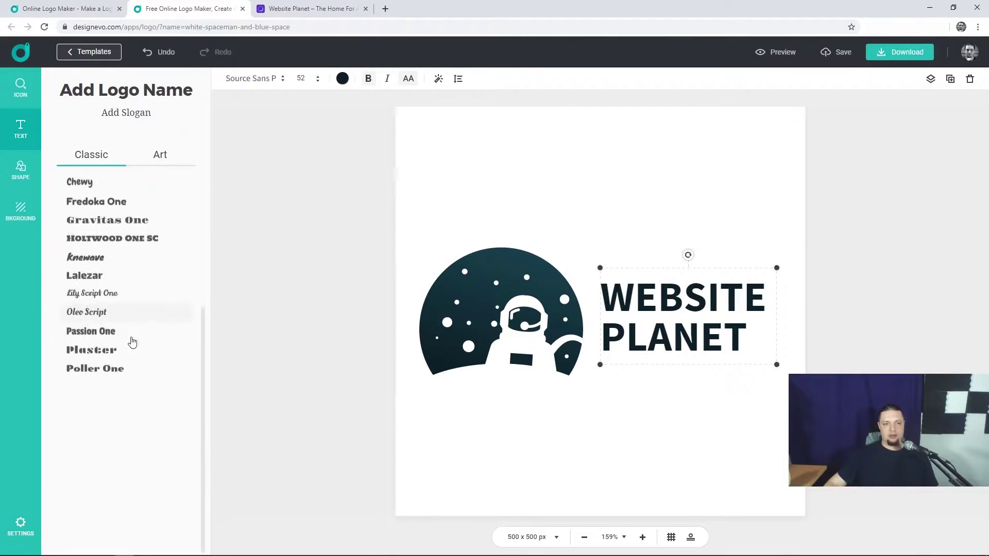
scroll(132, 341, "up", 5)
left_click(314, 230)
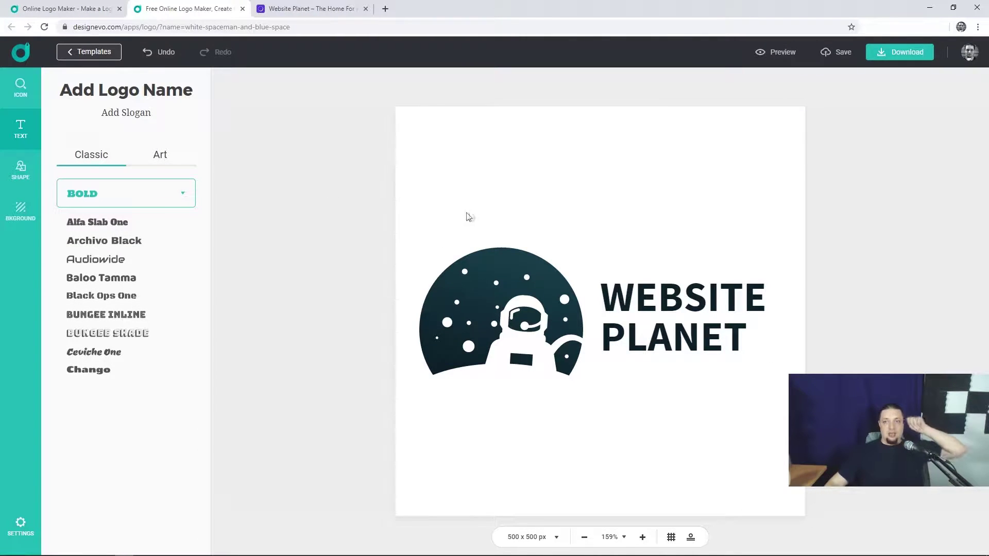
left_click(829, 57)
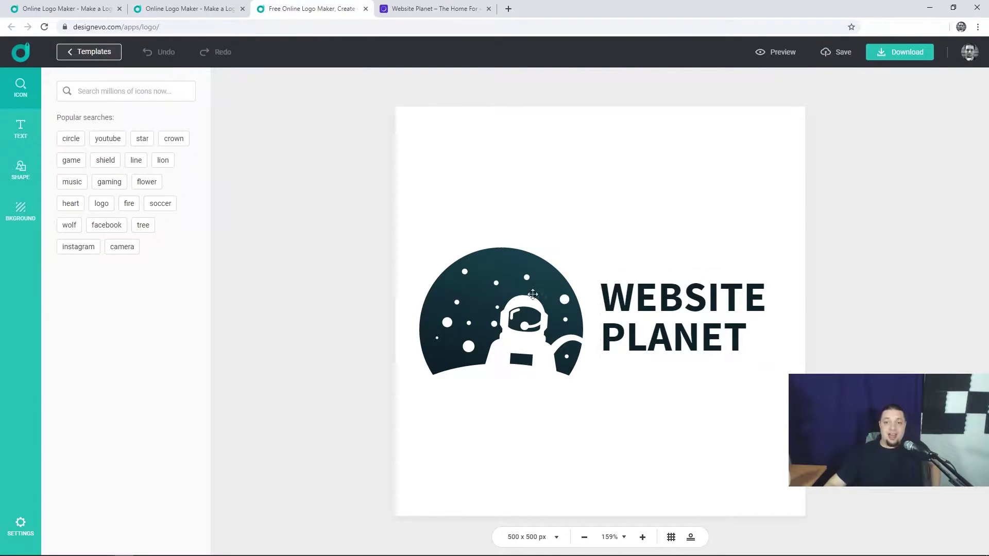
left_click(528, 293)
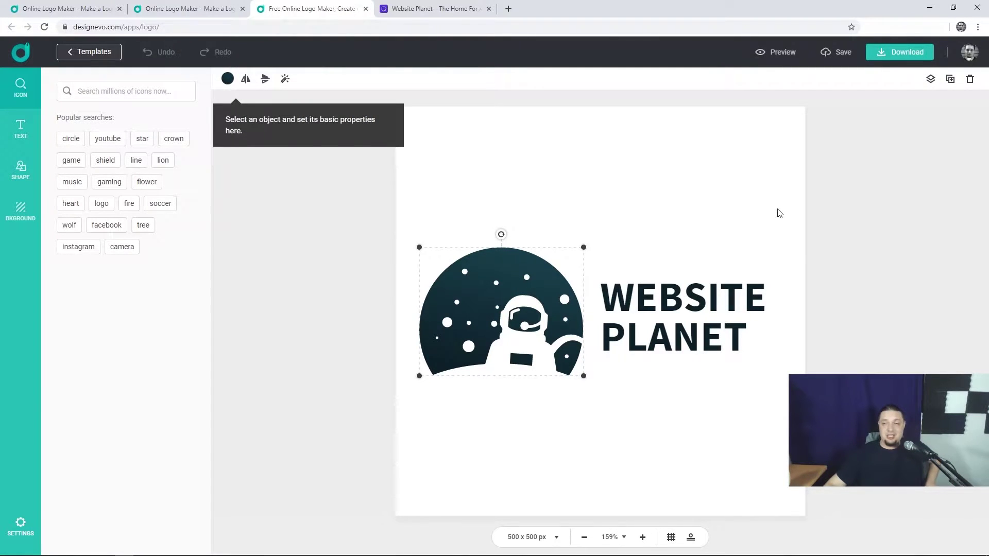
Search icons for 'circle', try the double-ring circle on the canvas, then delete it.
left_click(76, 141)
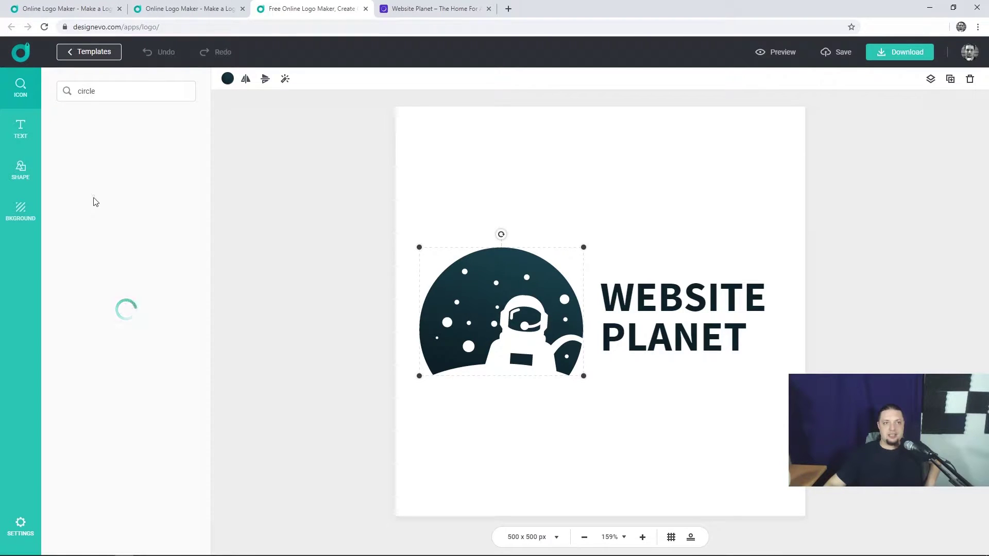
left_click_drag(169, 133, 672, 209)
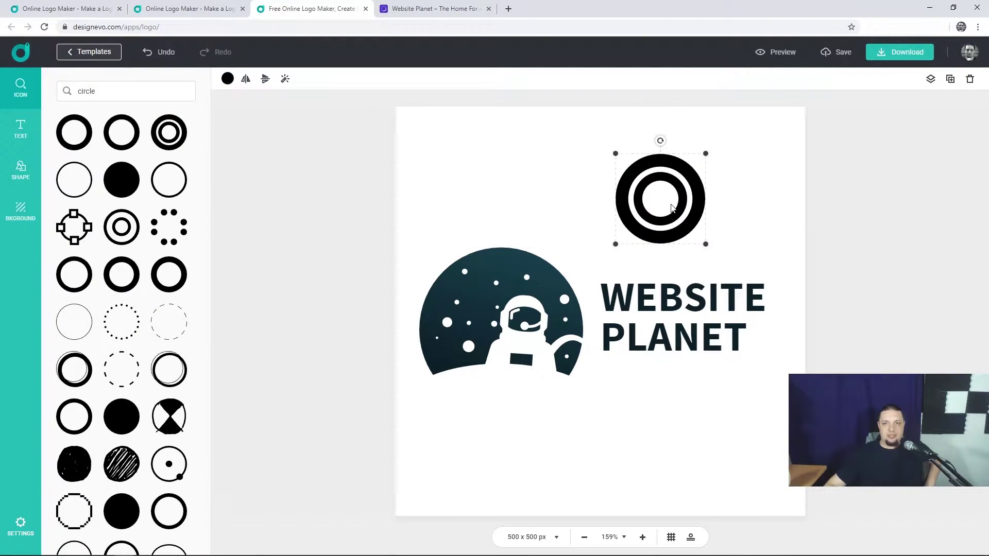
key("Delete")
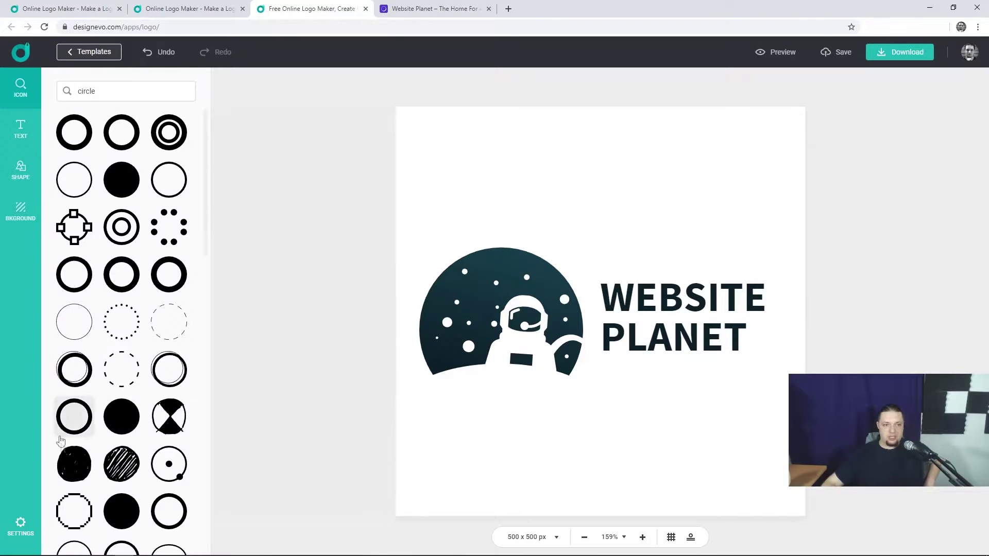
Try an enlarged scribbled circle over the logo, then delete it.
left_click_drag(122, 464, 631, 156)
left_click(682, 201)
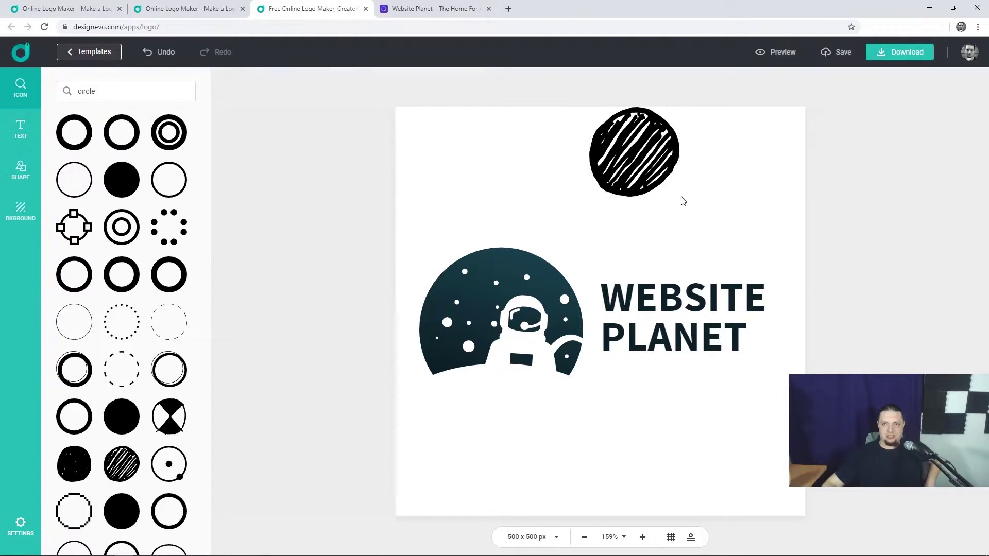
left_click(678, 199)
mouse_move(678, 199)
left_mouse_down()
mouse_move(798, 347)
mouse_move(724, 241)
left_mouse_up()
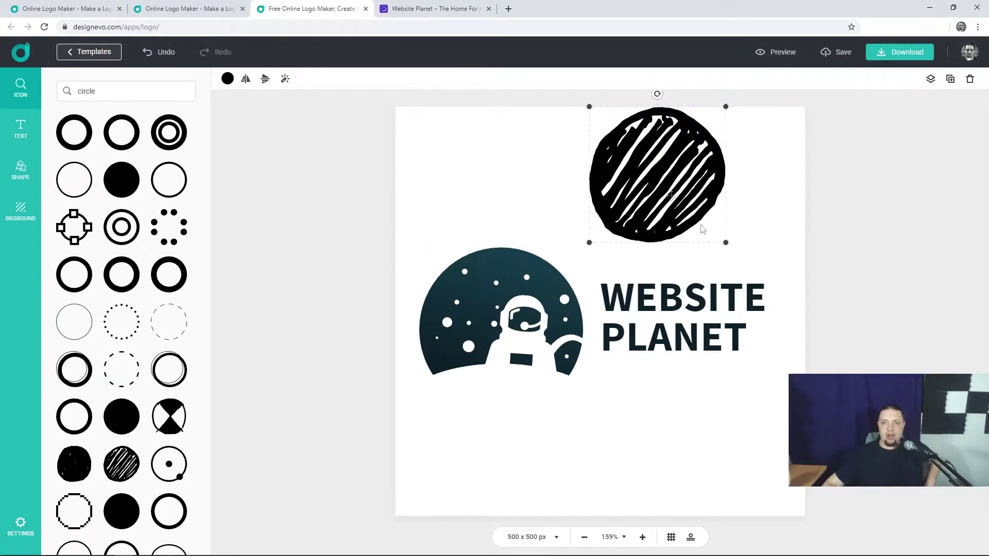
left_click_drag(652, 166, 597, 230)
key("Delete")
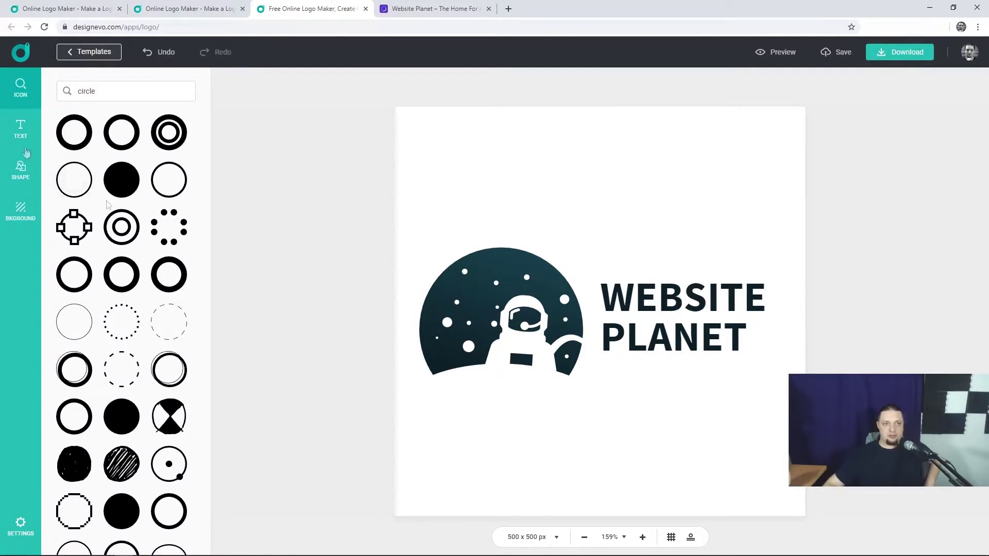
scroll(150, 241, "down", 5)
scroll(147, 229, "down", 10)
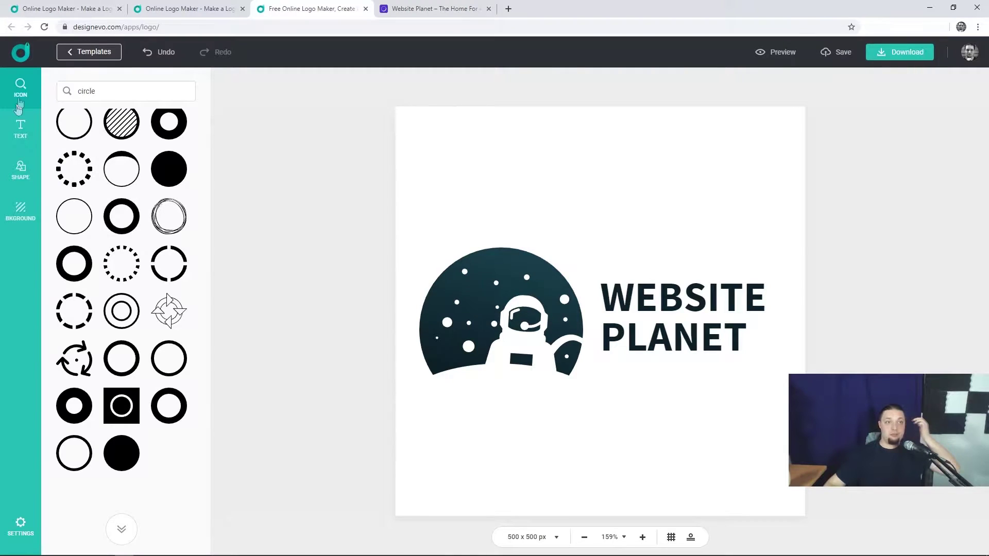
double_click(99, 89)
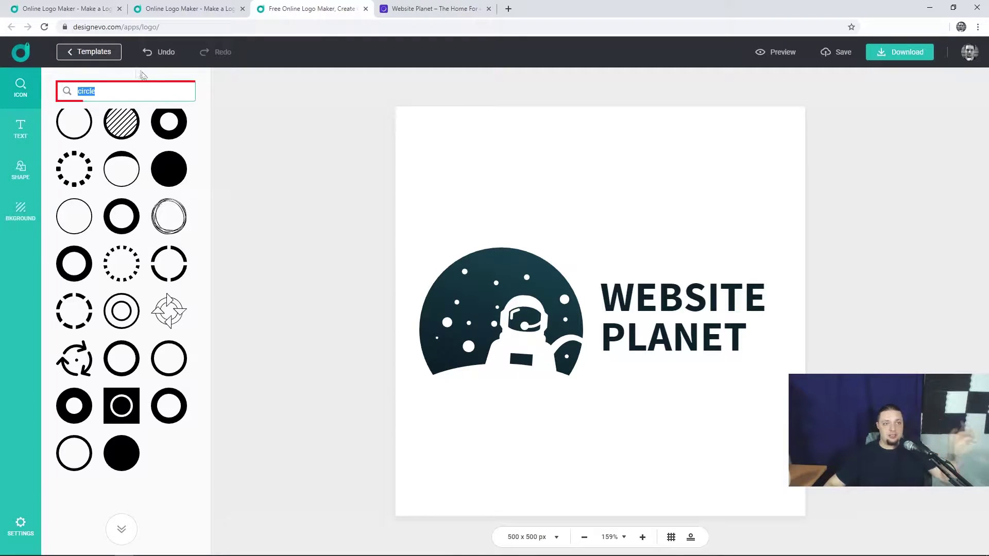
Search the icon library for 'pen', then for 'shield'.
type("pen")
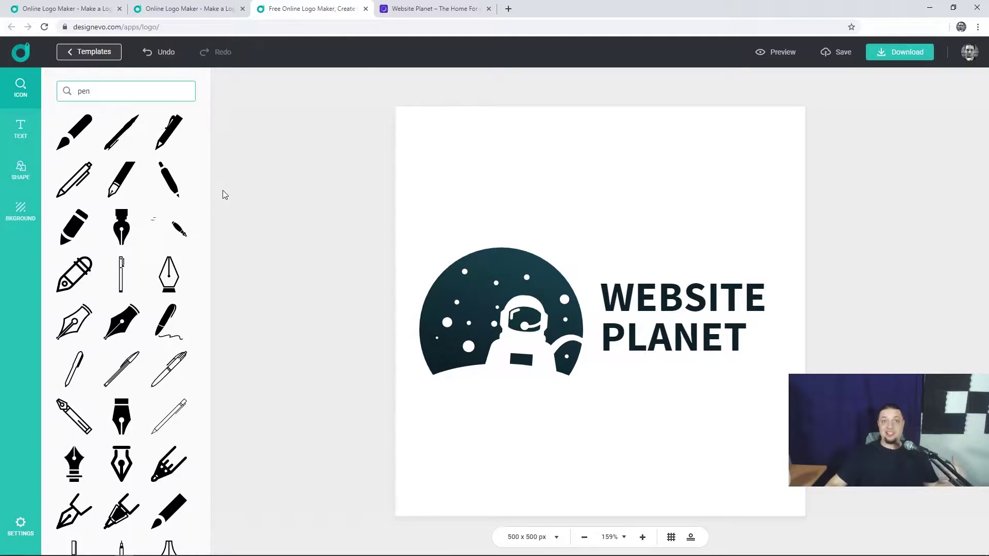
left_click(18, 133)
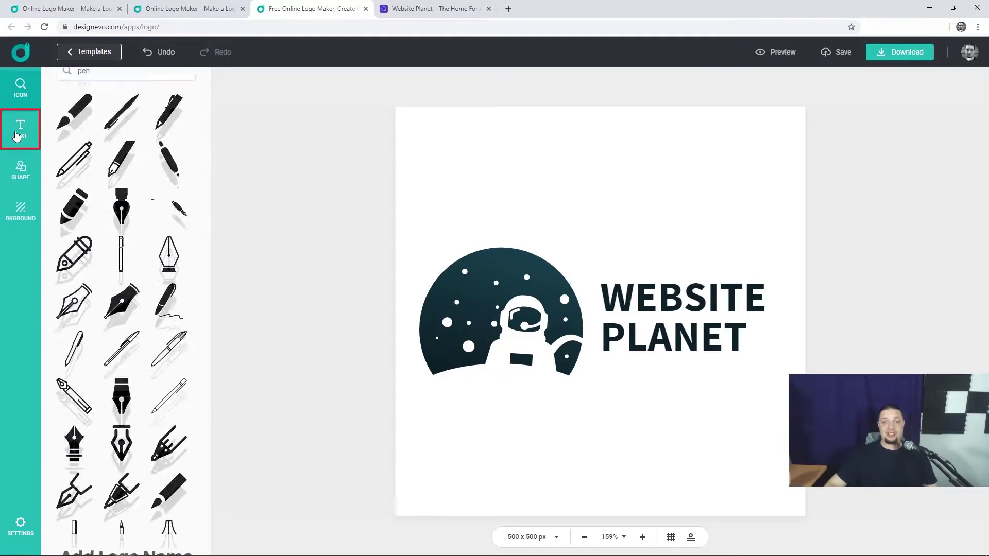
left_click(23, 93)
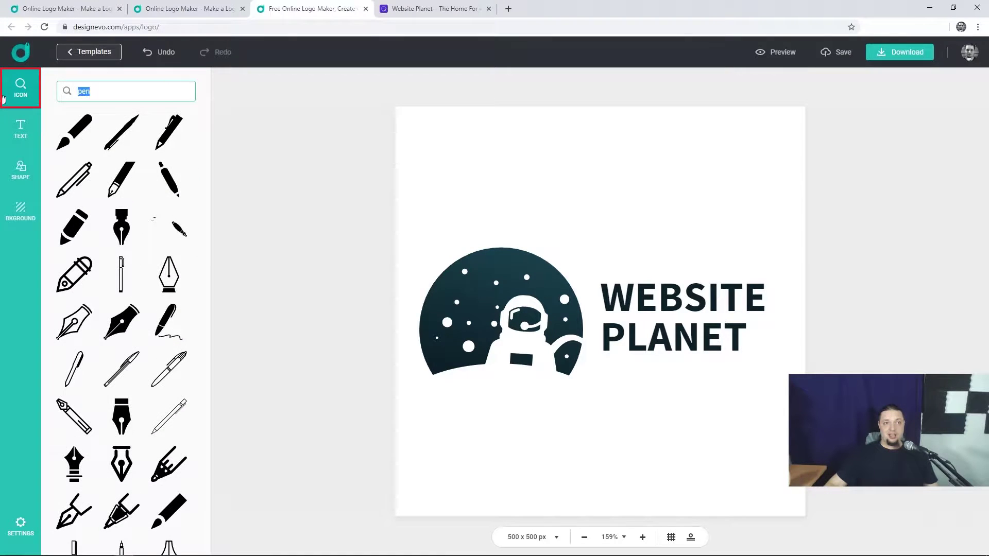
type("shield")
key("Return")
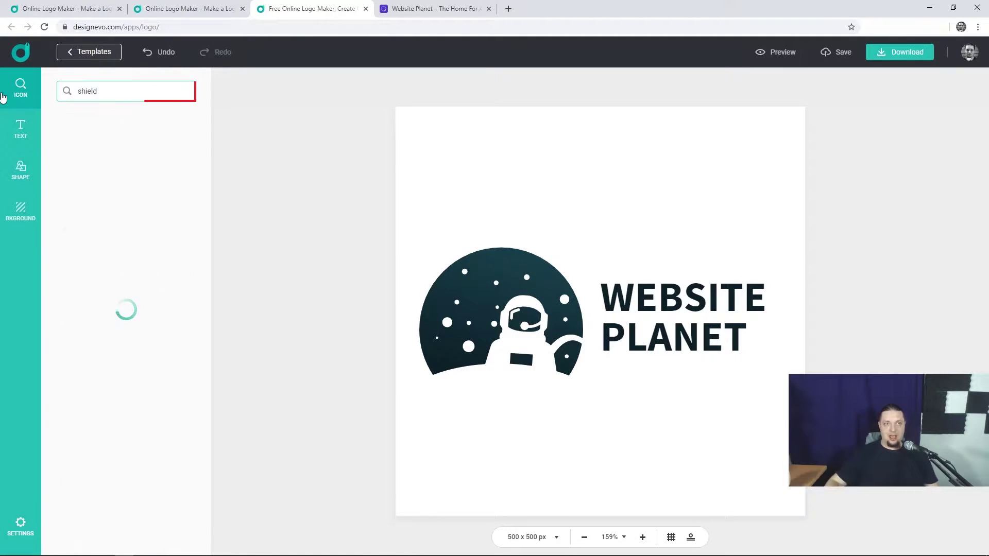
Place an outline shield enlarged around the astronaut icon, then delete it.
left_click_drag(74, 274, 410, 219)
left_click_drag(441, 268, 674, 458)
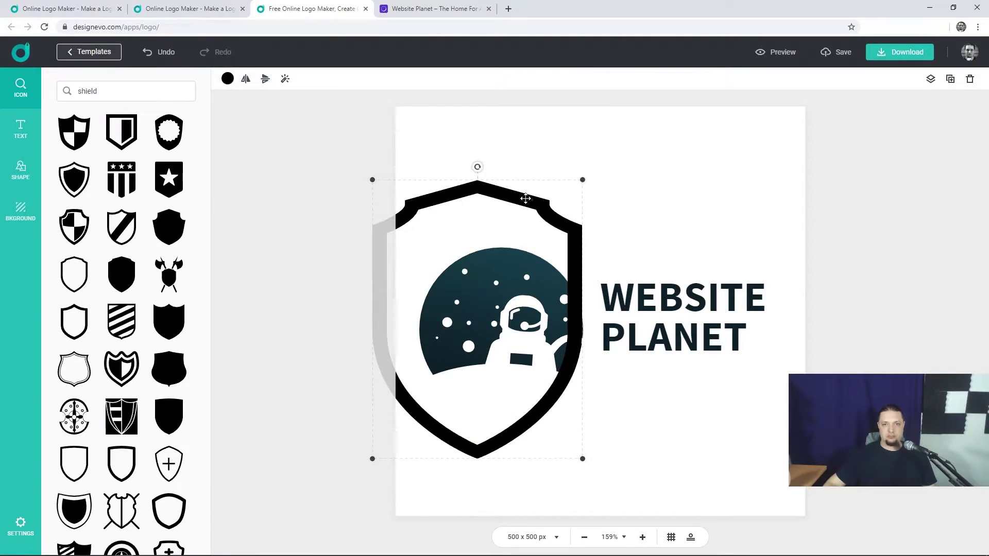
left_click_drag(526, 199, 553, 212)
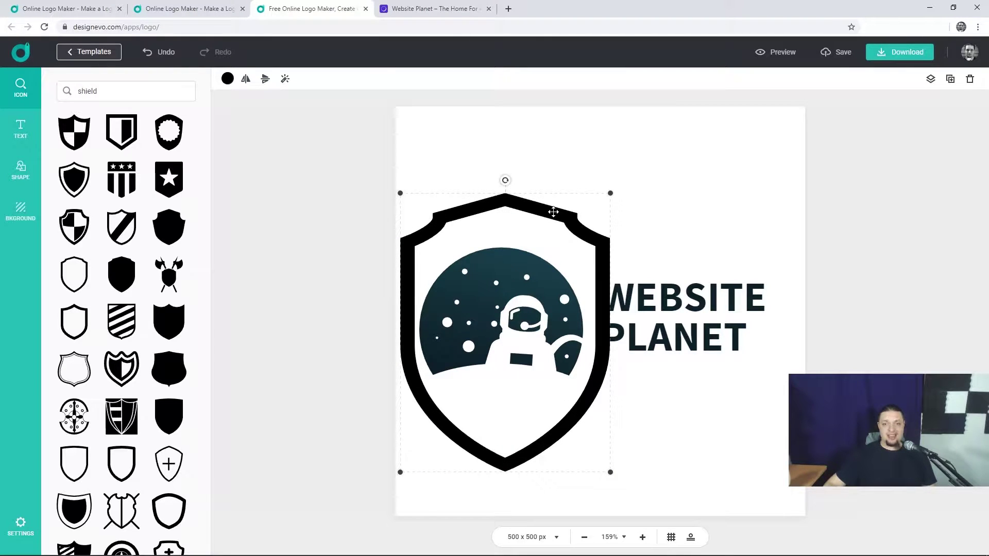
key("Delete")
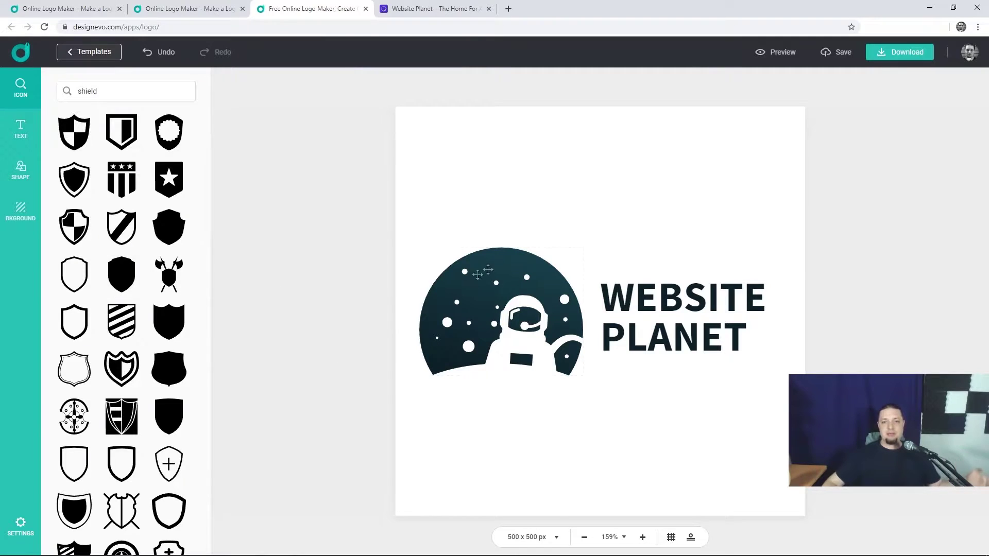
left_click(458, 251)
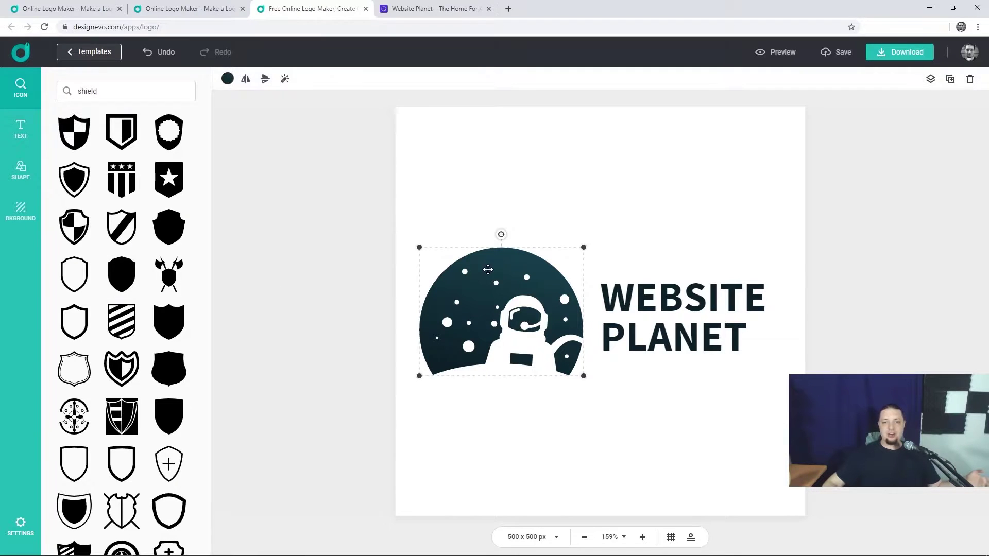
Try red, light and dark purple, and pink fills on the astronaut icon, ending on red.
left_click(227, 78)
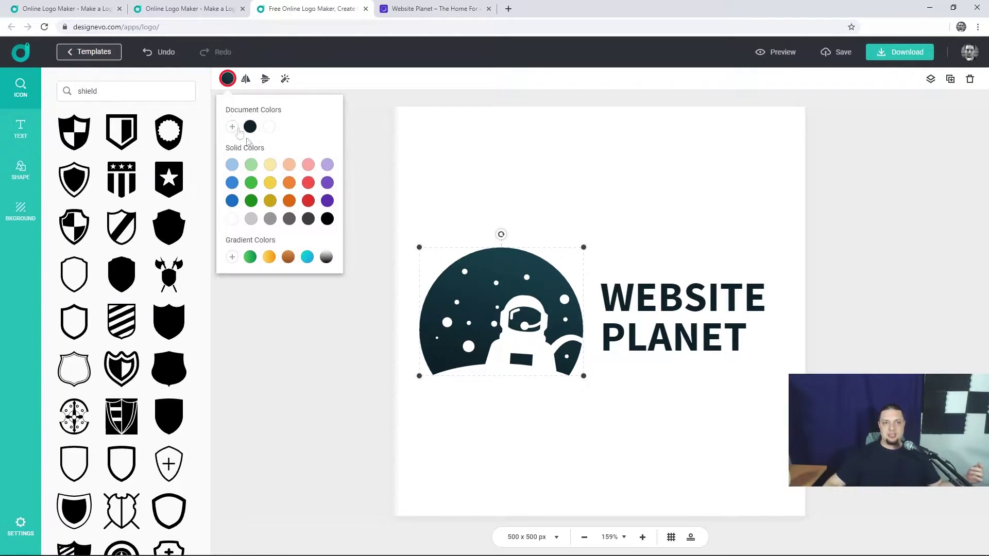
left_click(307, 202)
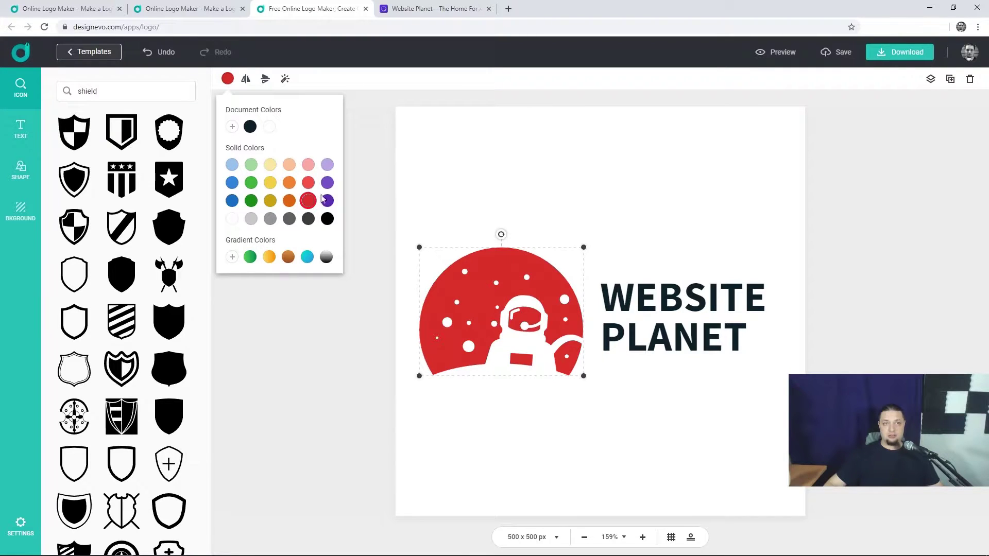
left_click(327, 165)
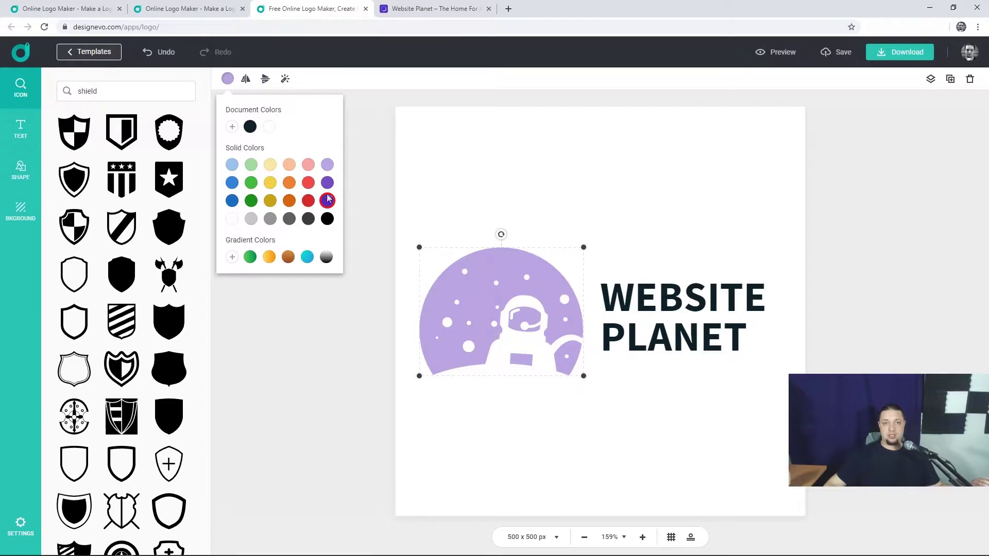
left_click(327, 201)
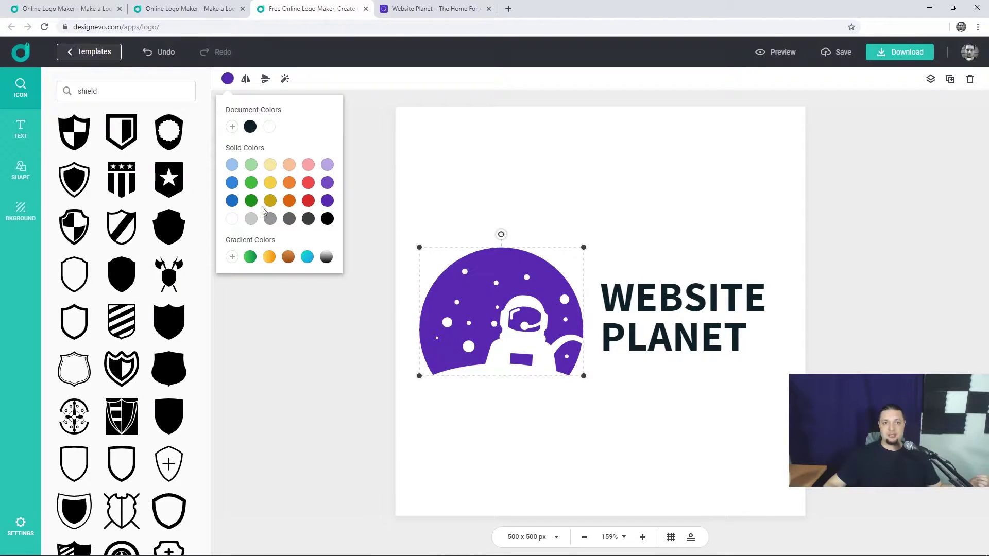
left_click(308, 201)
left_click(308, 183)
left_click(308, 164)
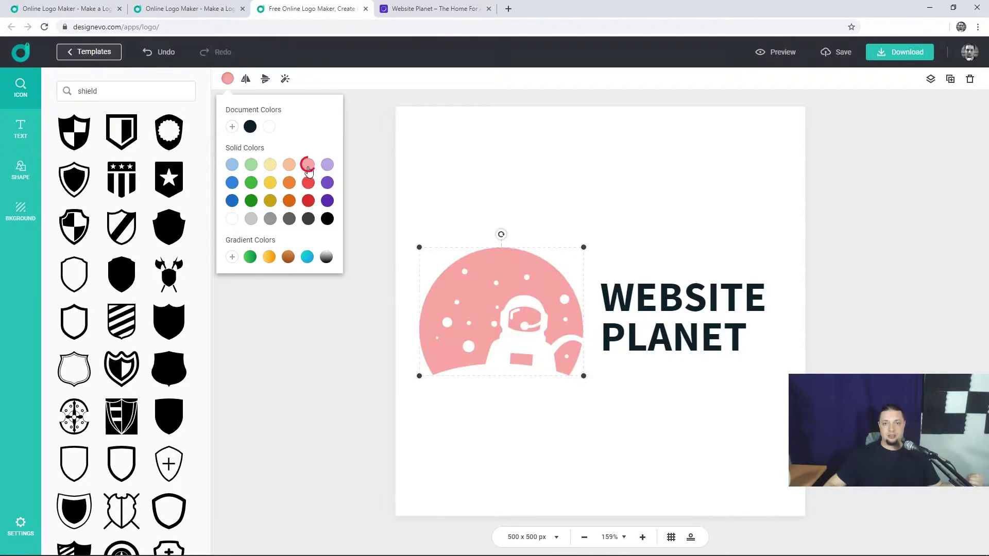
left_click(308, 185)
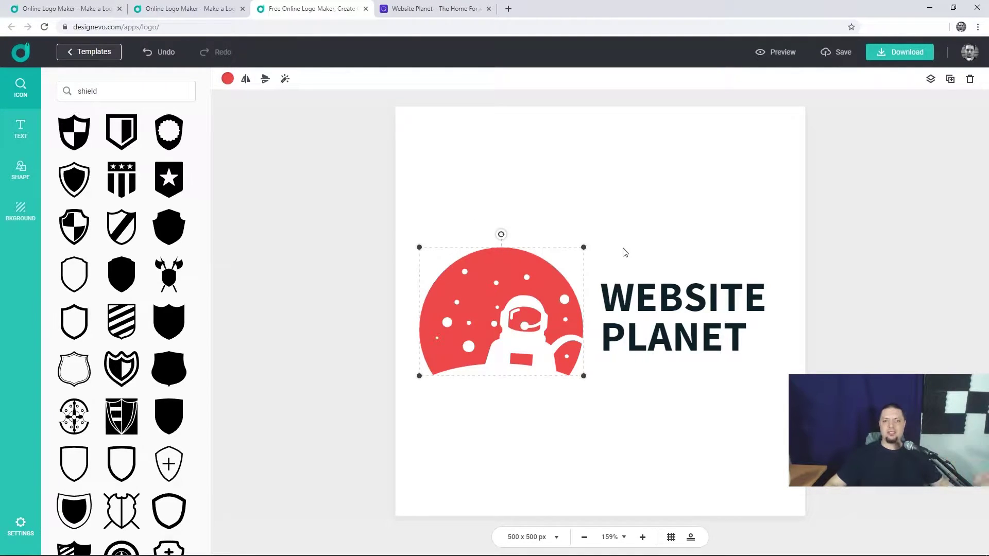
Set the WEBSITE PLANET logo name in Roboto Condensed after previewing Wallpoet and Six Caps.
left_click(618, 293)
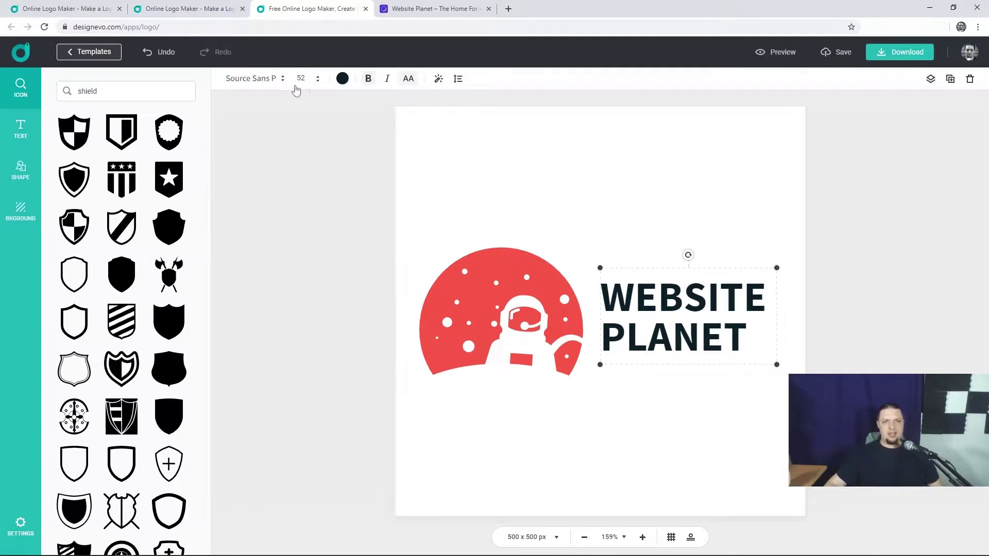
left_click(253, 80)
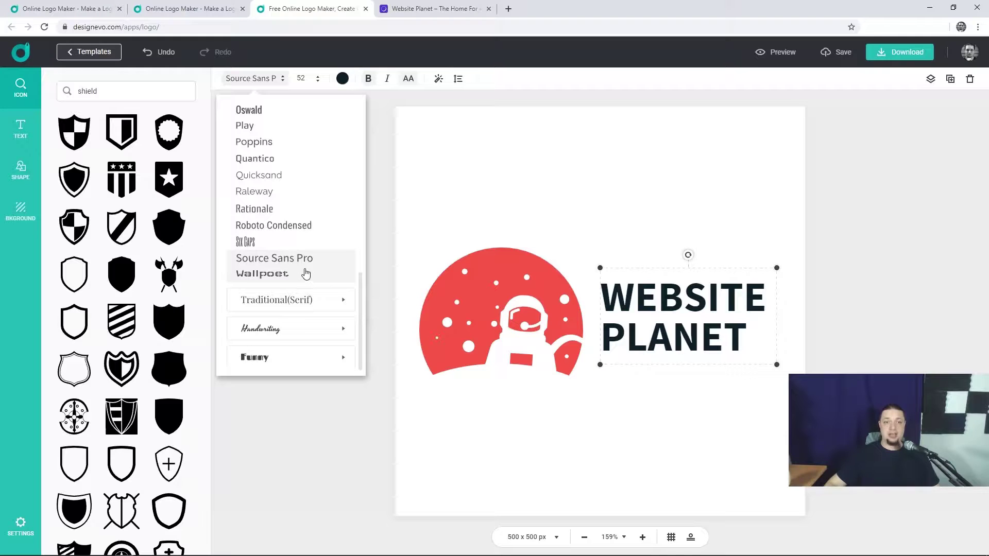
scroll(299, 269, "up", 5)
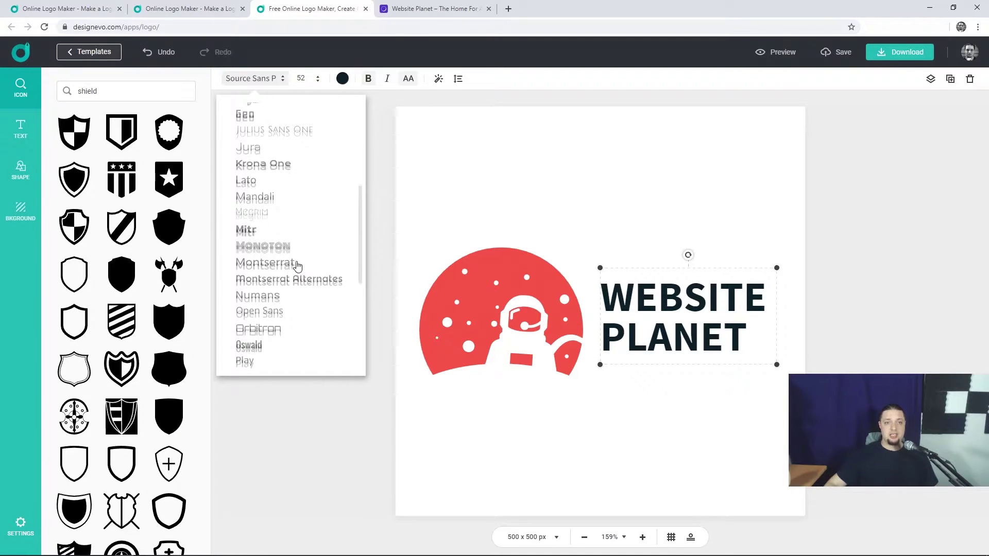
scroll(298, 266, "up", 5)
scroll(298, 266, "down", 10)
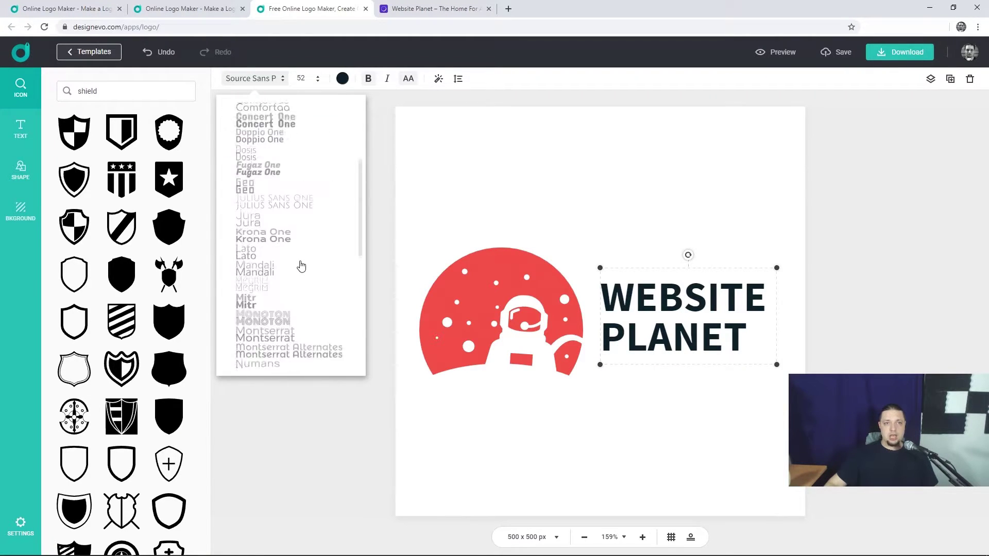
scroll(302, 266, "down", 3)
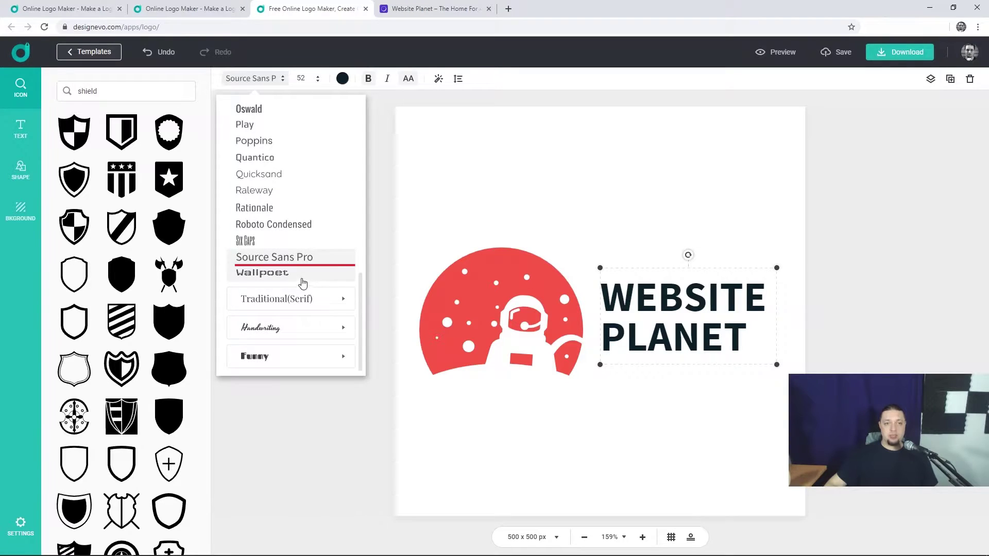
left_click(302, 280)
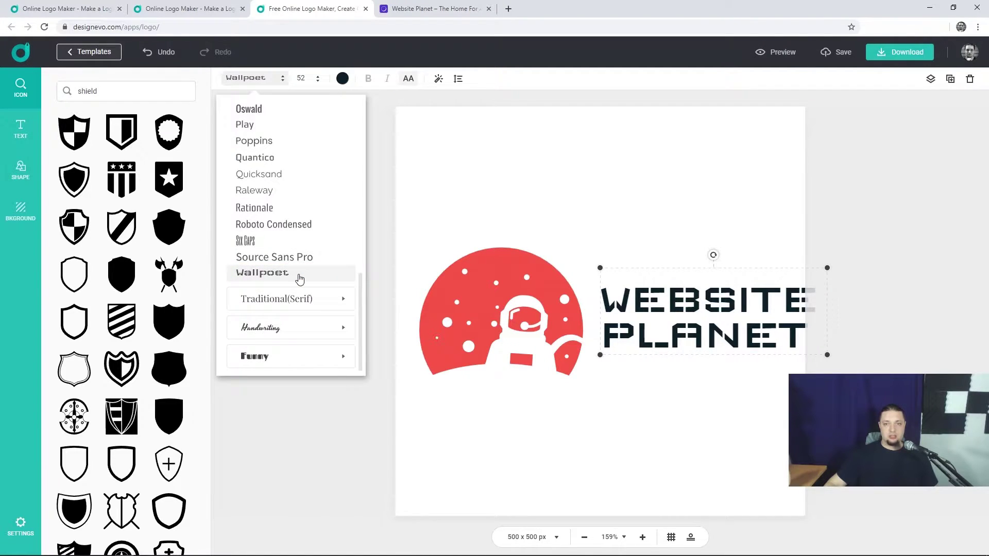
left_click(267, 243)
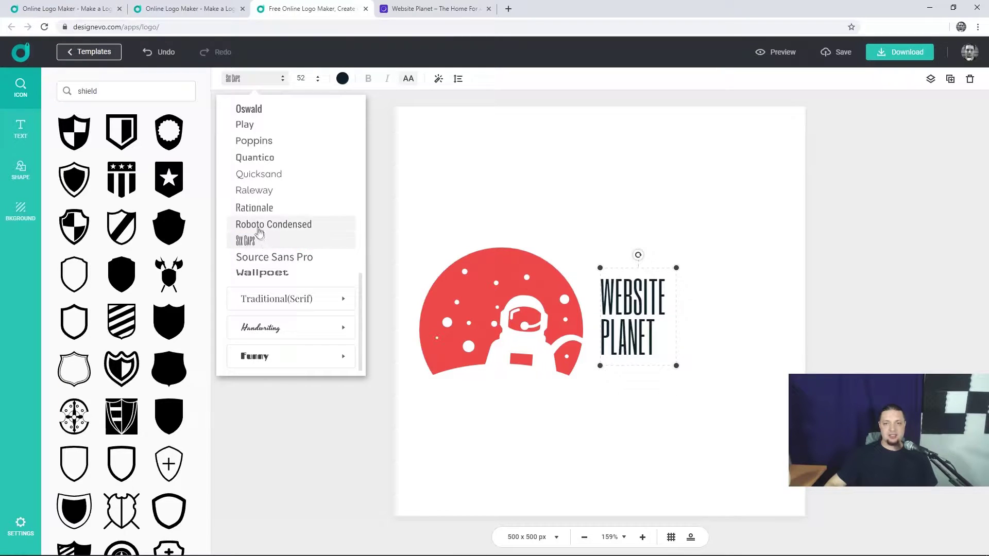
left_click(270, 226)
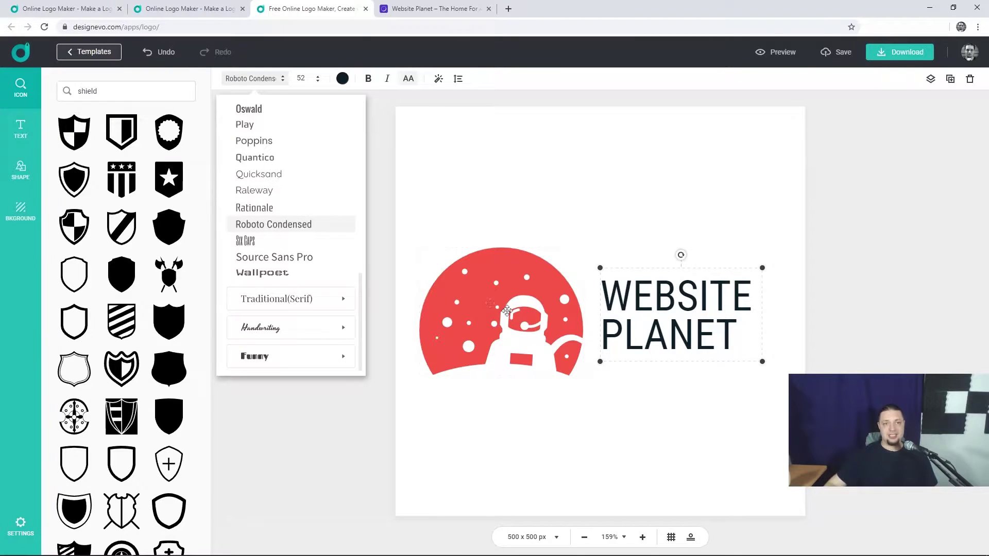
left_click(706, 337)
Retype 'LANET' in the logo name and turn off all capitals so it reads 'Website Planet'.
left_click(701, 337)
left_click_drag(716, 338, 622, 337)
left_click(736, 336)
left_click_drag(716, 338, 643, 338)
left_click(738, 336)
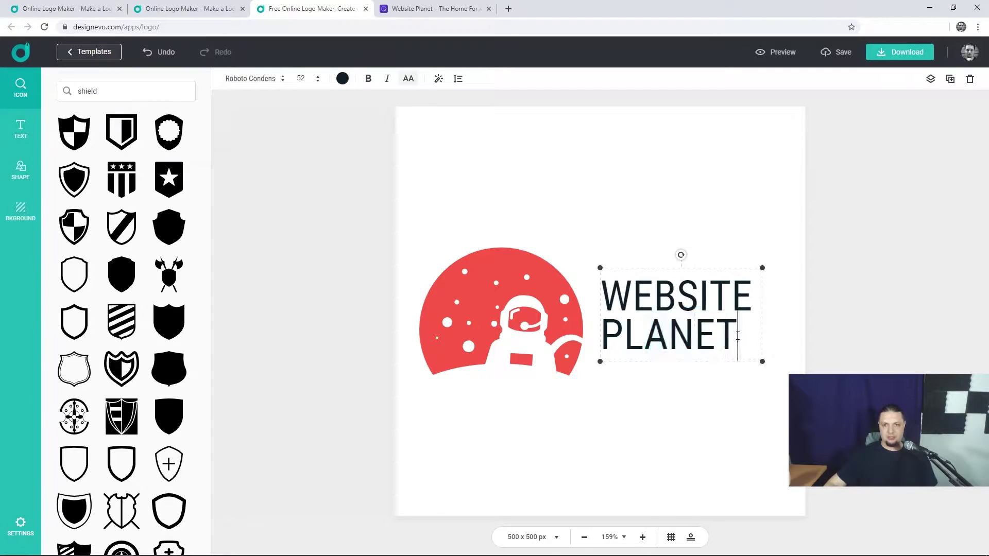
left_click_drag(737, 336, 633, 328)
type("LAN")
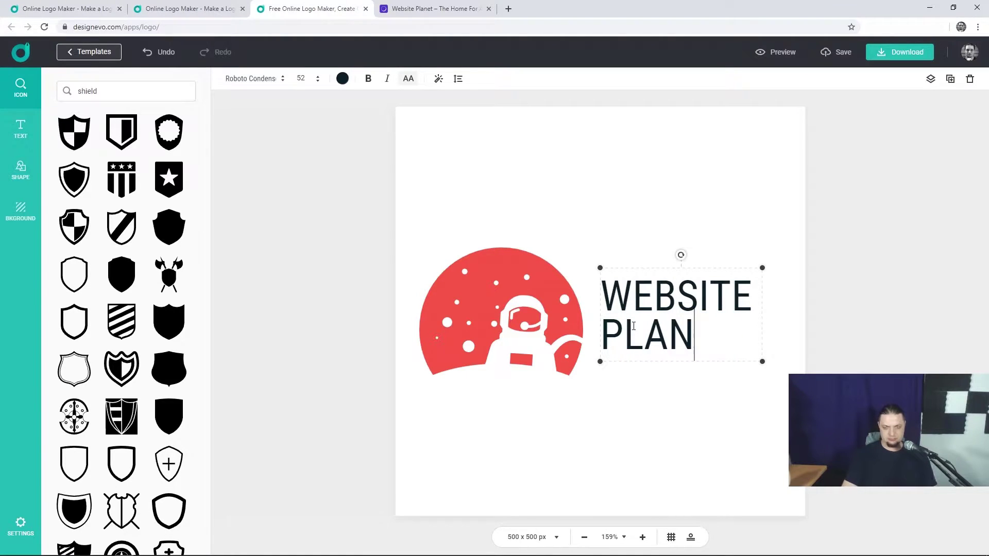
type("ET")
left_click(571, 243)
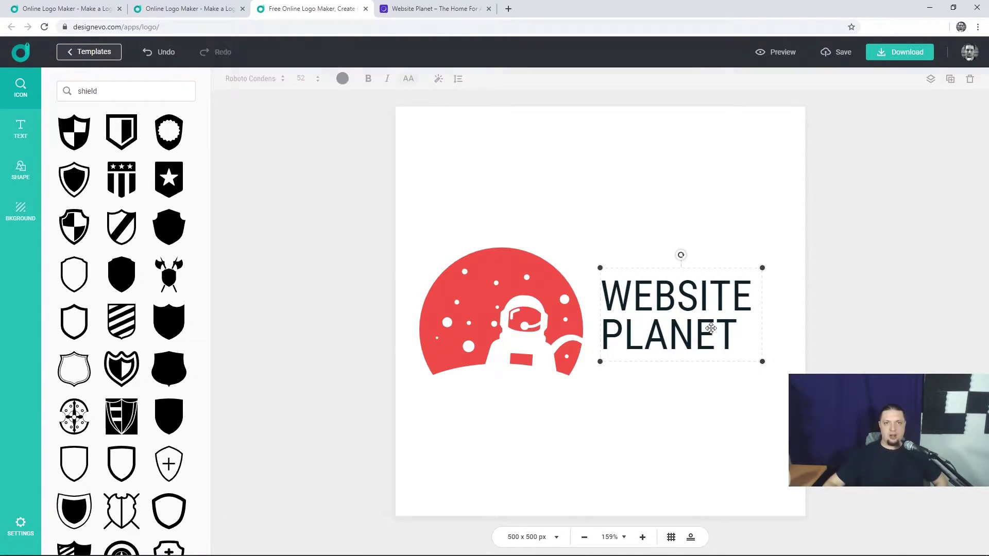
left_click(710, 328)
left_click(408, 78)
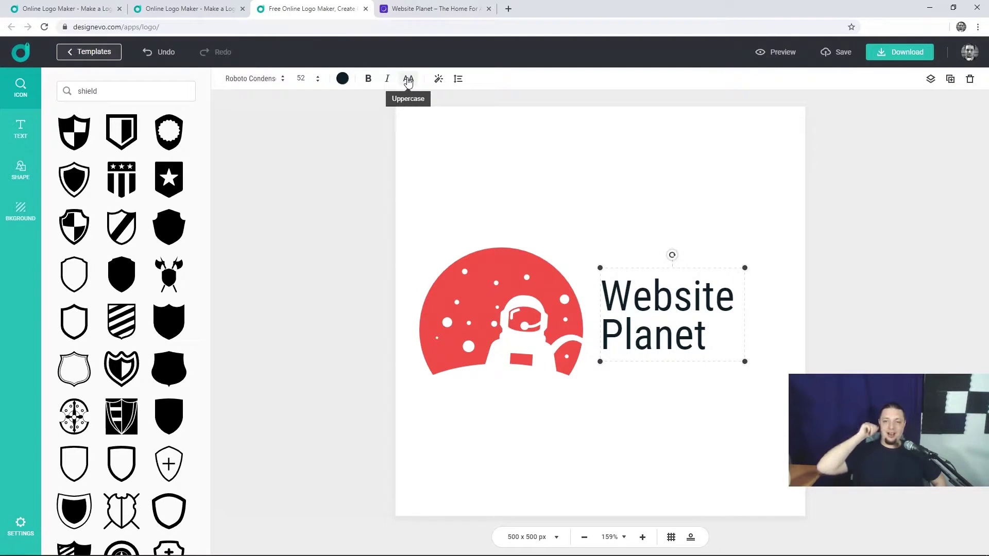
Try the Rationale font on the logo text, then switch it to Oswald.
left_click(541, 168)
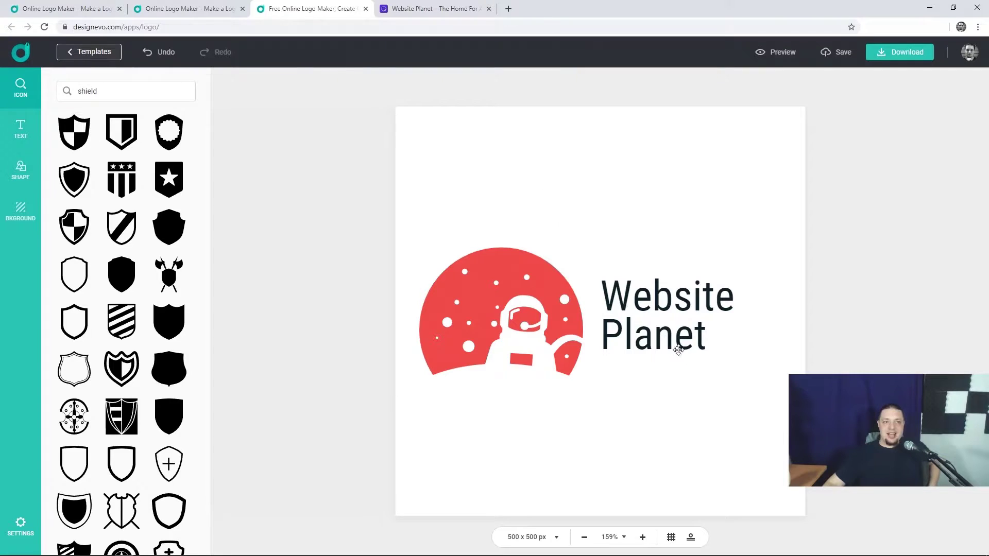
left_click(656, 283)
left_click(258, 78)
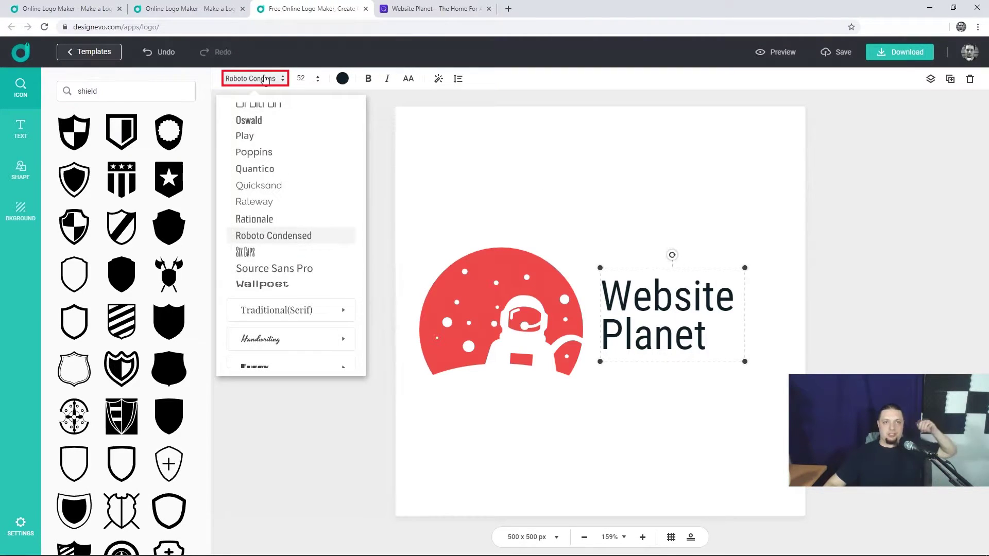
left_click(318, 220)
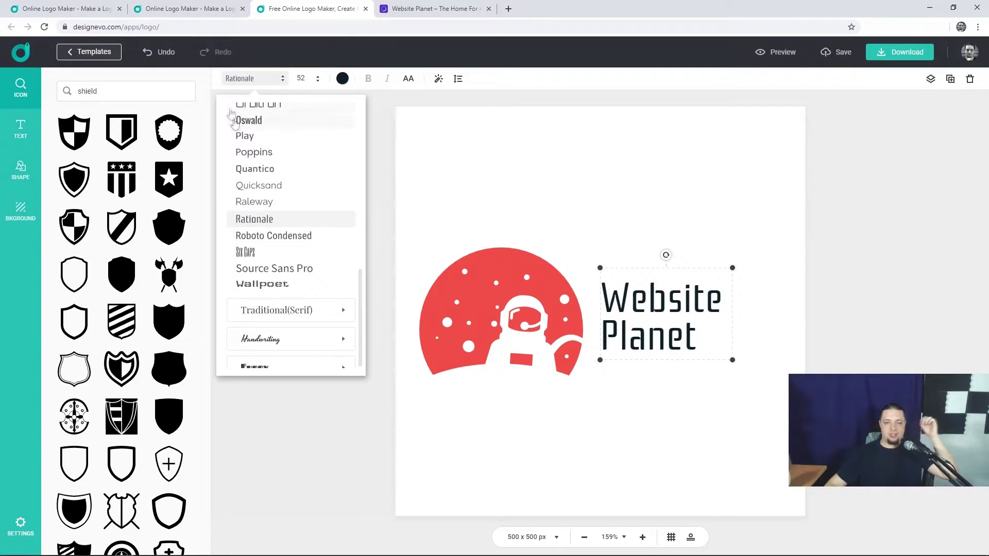
left_click(247, 82)
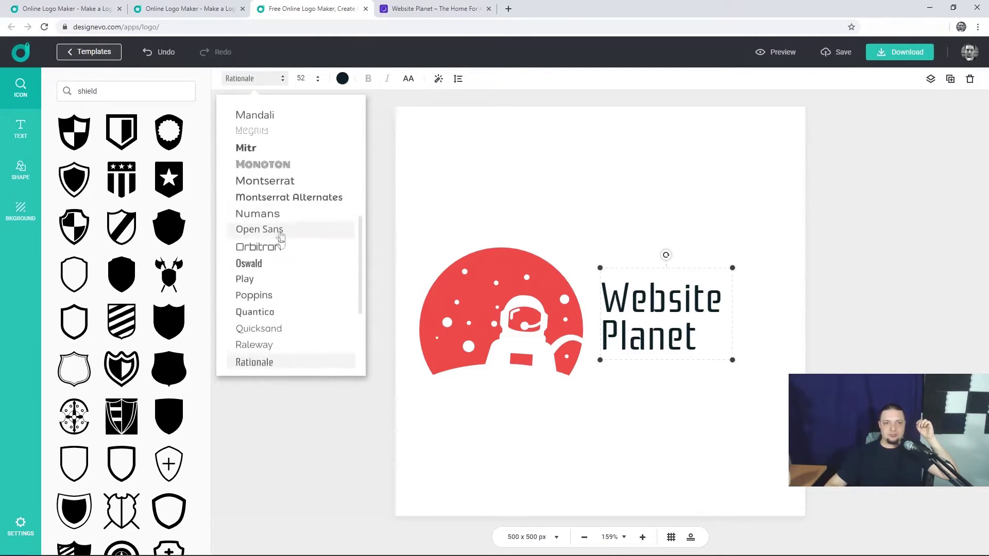
left_click(275, 268)
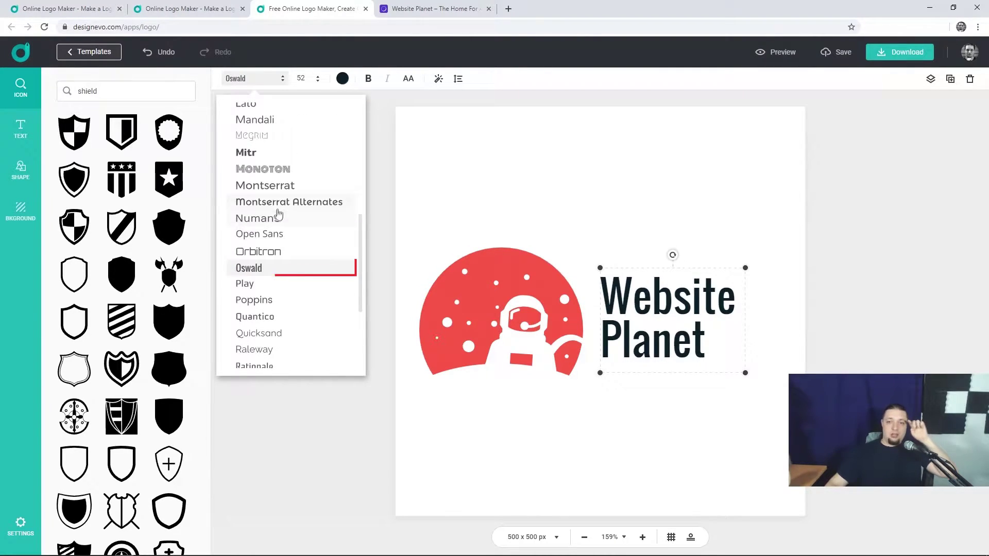
Make the logo text all capitals and browse the font list for Doppio One.
left_click(256, 82)
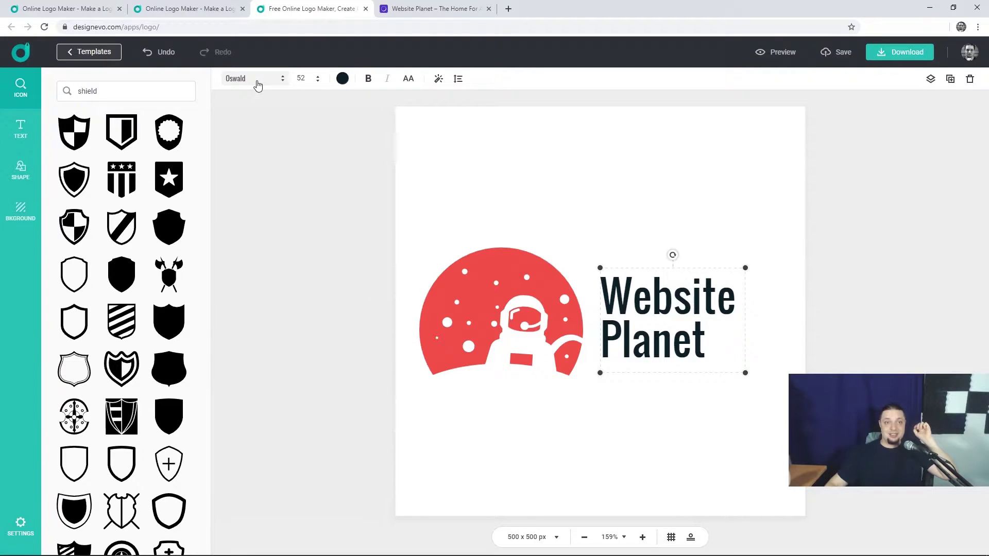
left_click(256, 83)
scroll(304, 194, "up", 10)
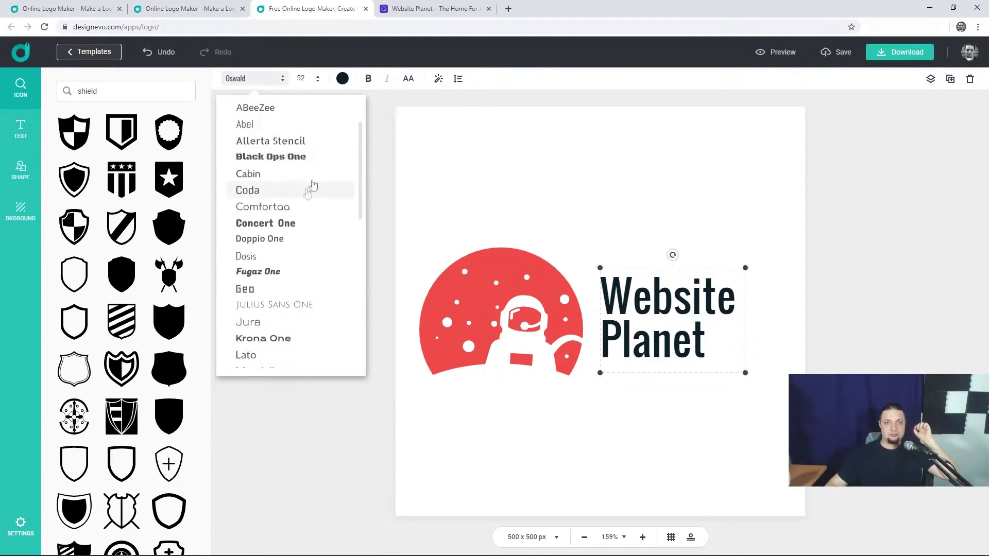
left_click(447, 6)
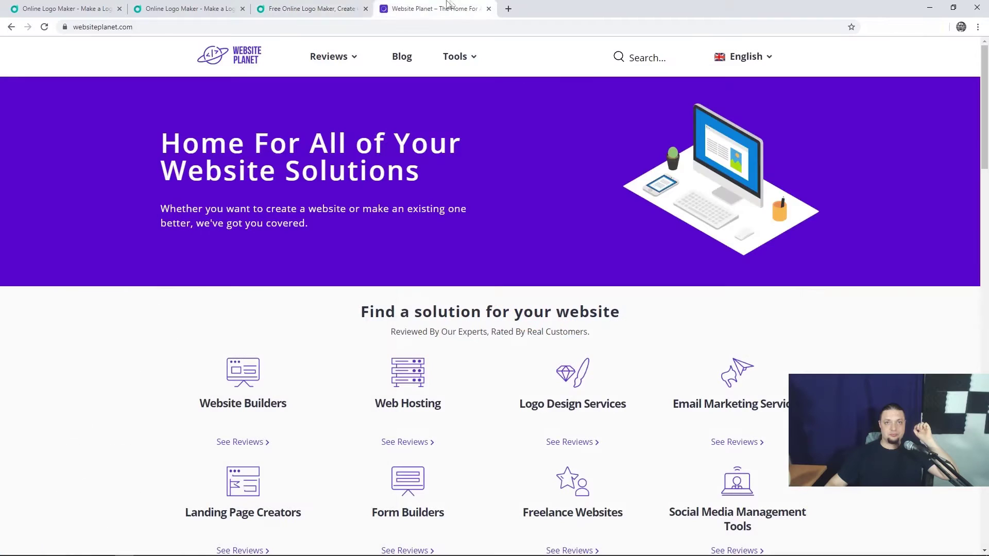
left_click(330, 4)
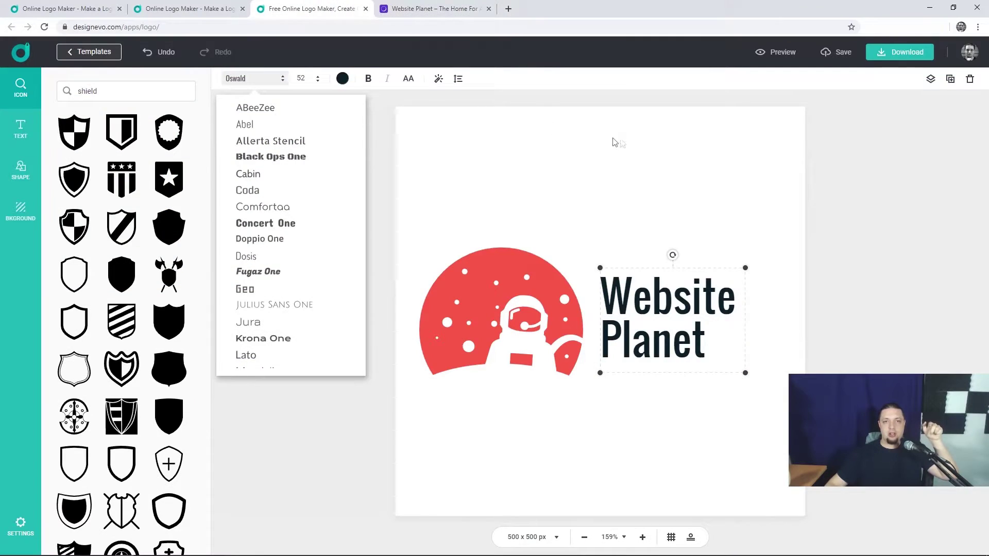
left_click(412, 80)
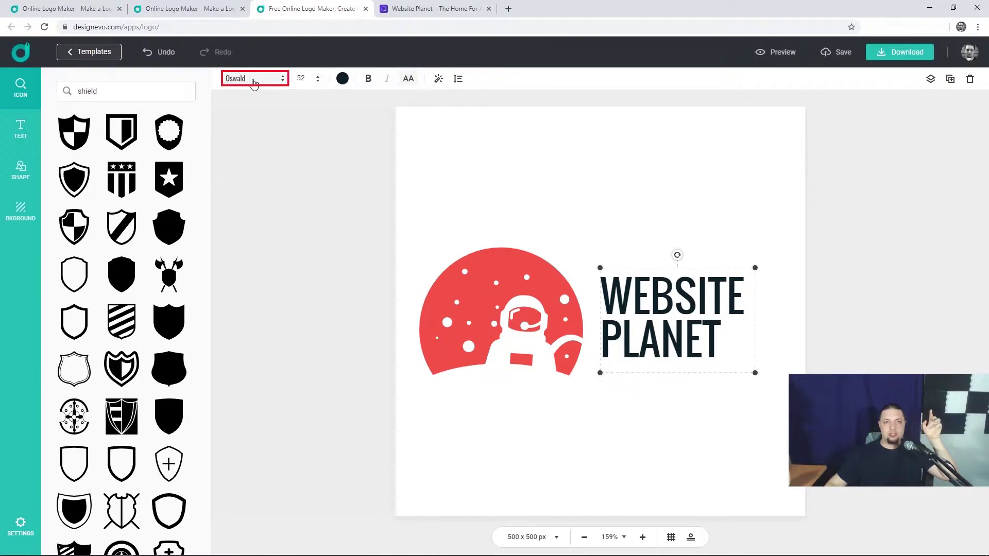
left_click(254, 78)
scroll(298, 186, "down", 1)
scroll(297, 187, "down", 2)
scroll(300, 192, "up", 3)
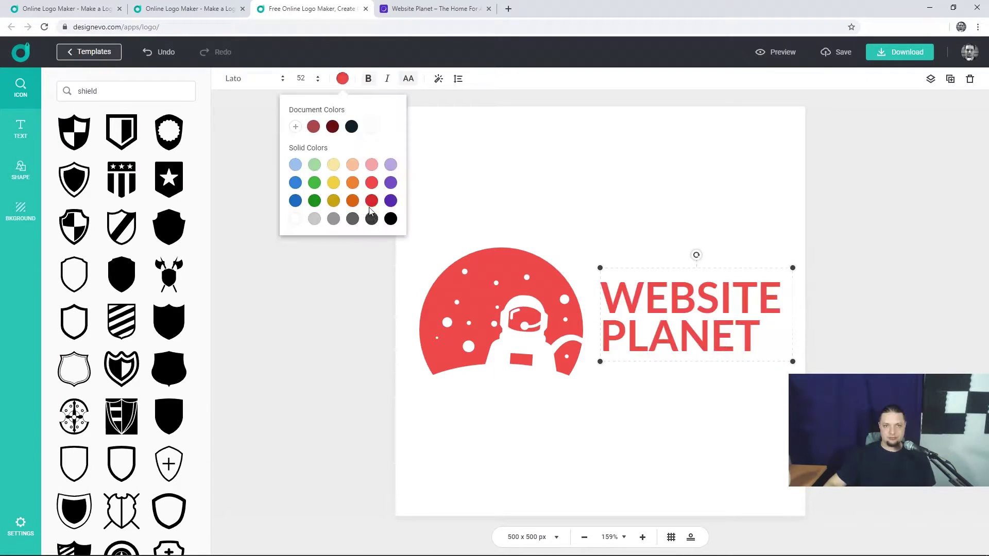
Colour the WEBSITE PLANET text dark red.
left_click(371, 202)
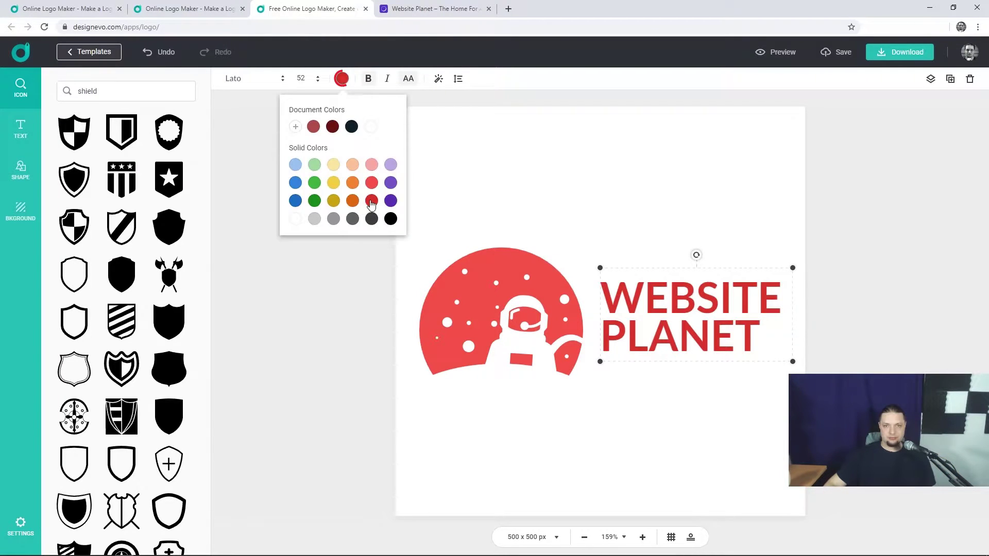
left_click(516, 143)
left_click(779, 241)
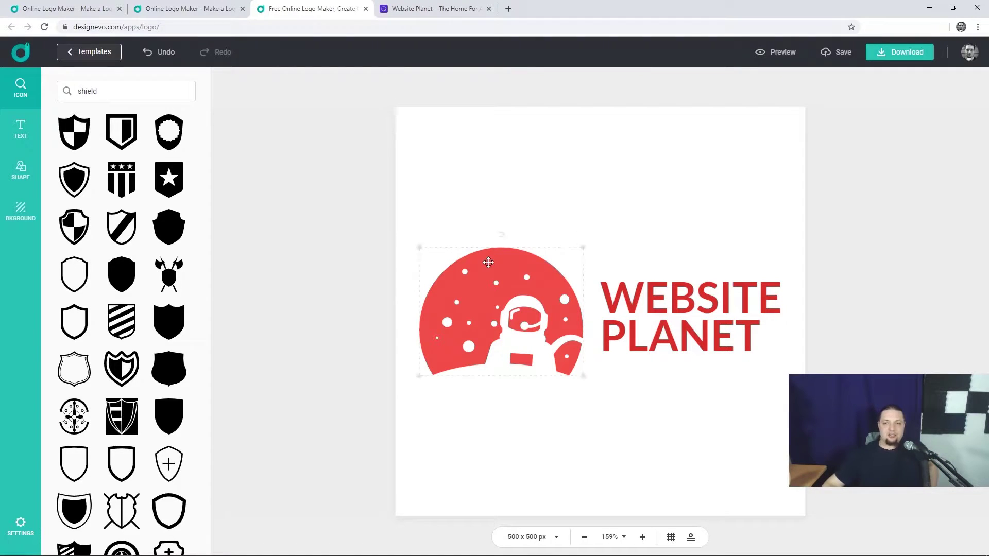
Shrink the astronaut-planet icon and move it up beside the text.
left_click(487, 262)
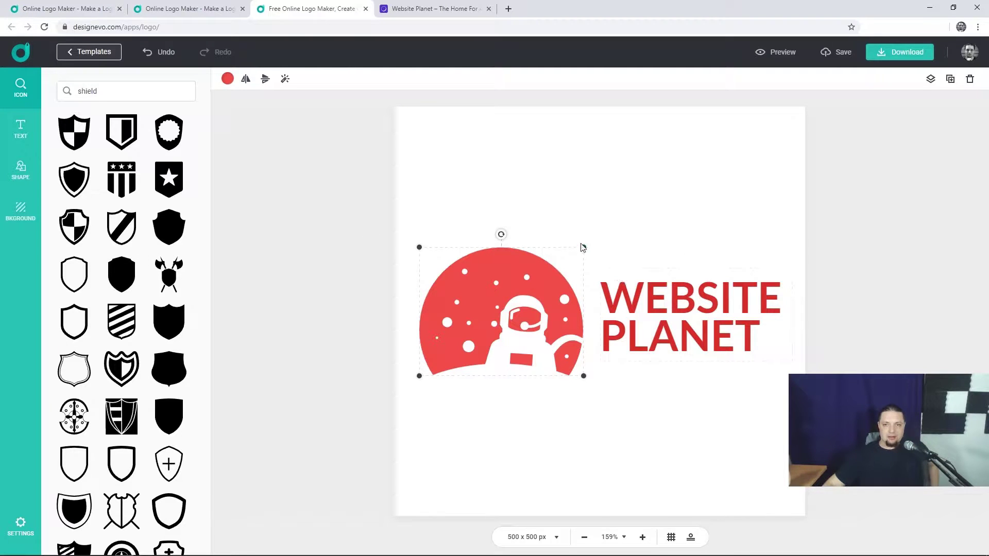
left_click_drag(586, 244, 538, 281)
left_click_drag(489, 327, 526, 312)
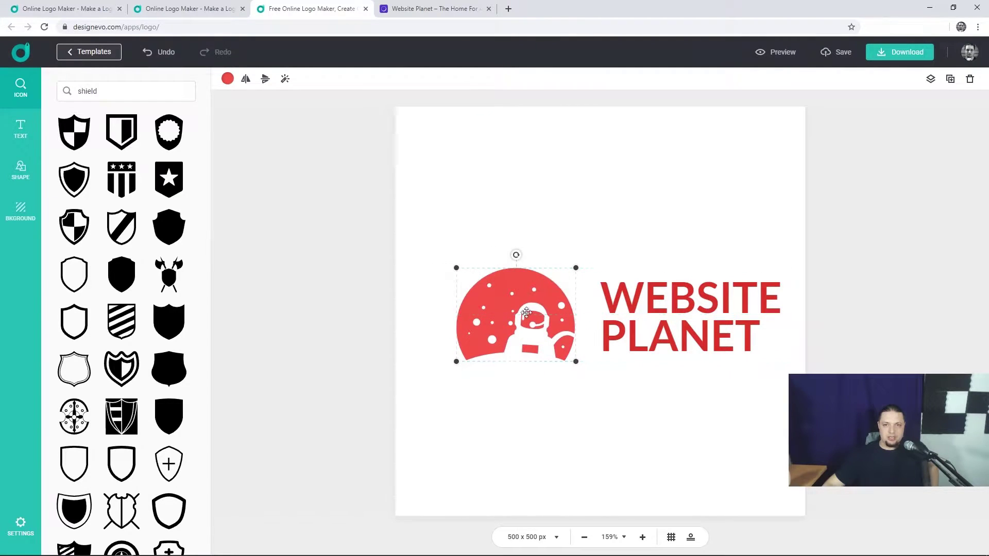
Select the icon and text together and shift them slightly left and up.
left_click(439, 9)
left_click(311, 8)
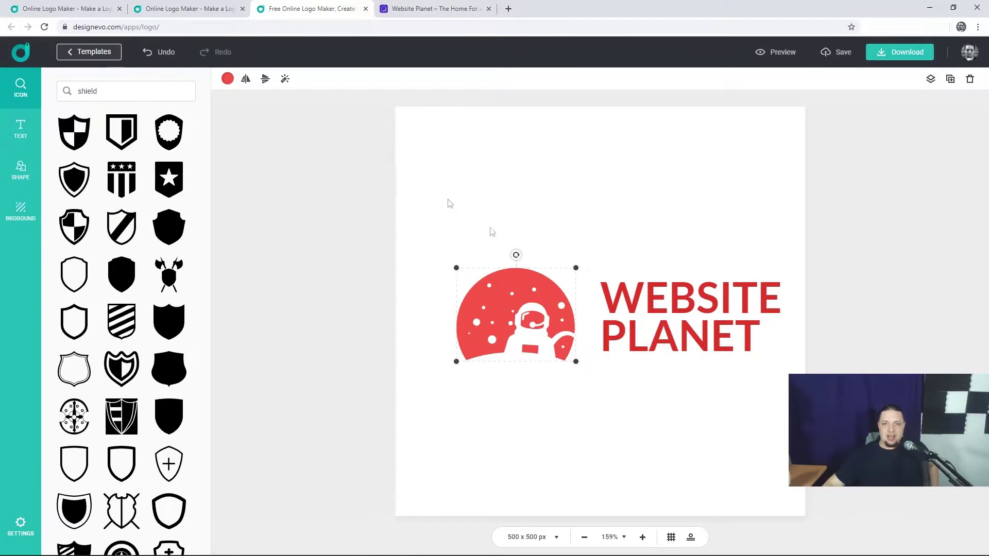
left_click_drag(366, 168, 852, 446)
left_click_drag(680, 320, 659, 316)
left_click(862, 346)
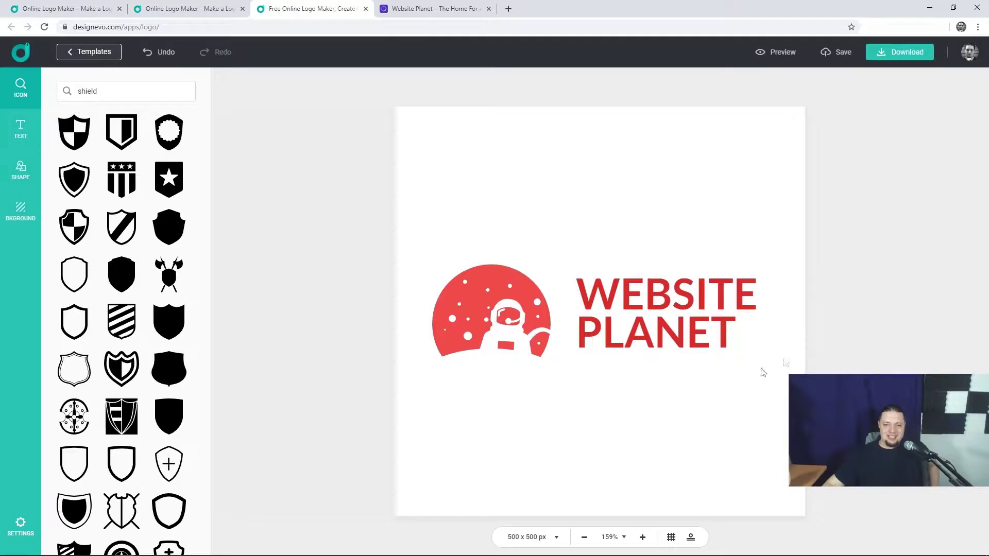
Zoom the canvas to 100% then 140% and turn on the dotted grid.
left_click(584, 540)
left_click(584, 540)
left_click(584, 540)
left_click(584, 541)
left_click(584, 540)
left_click(584, 541)
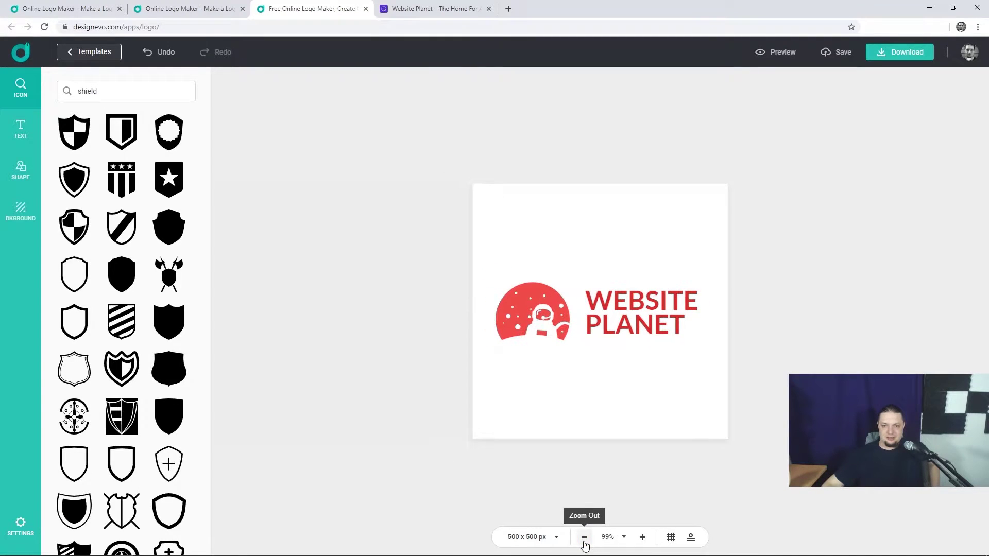
left_click(639, 539)
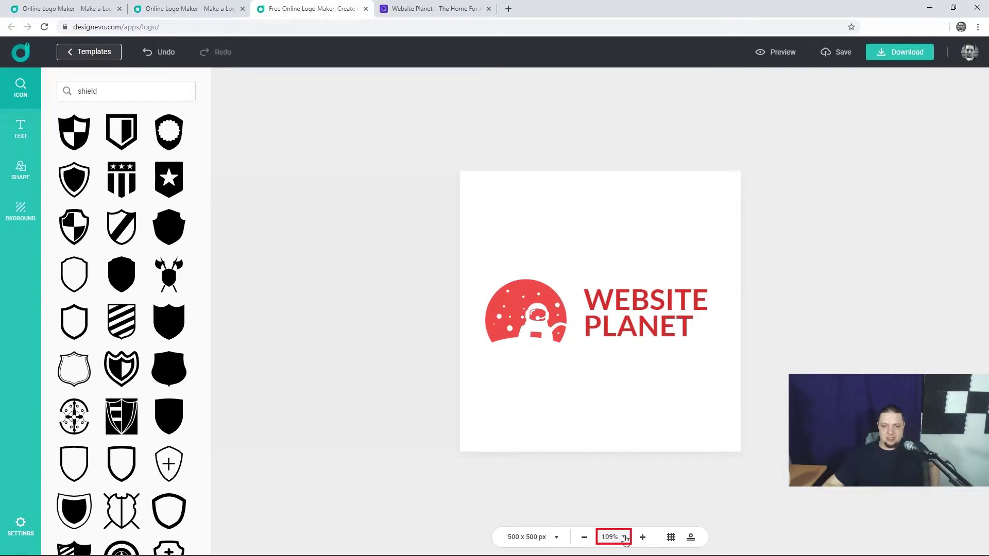
left_click(626, 539)
left_click(613, 447)
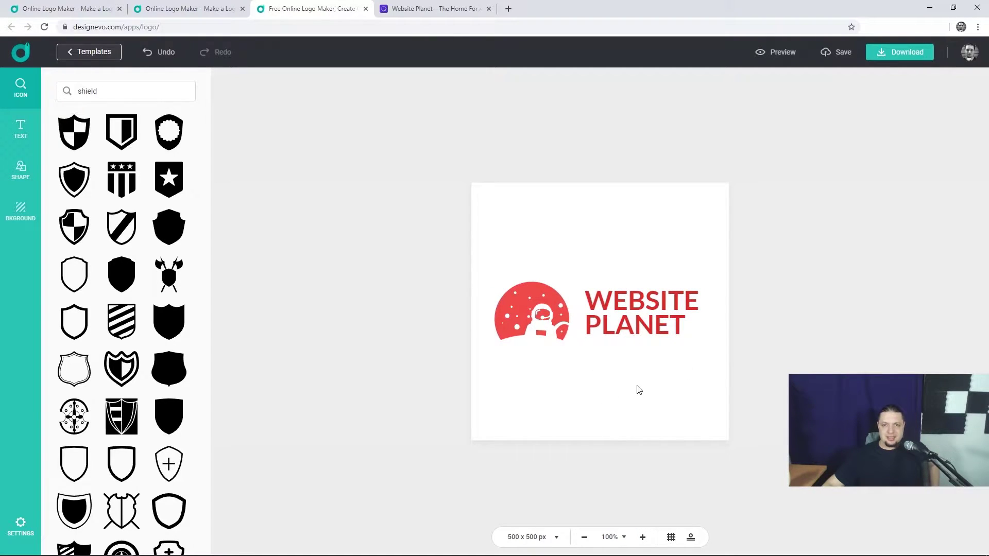
left_click(643, 538)
left_click(642, 538)
left_click(642, 539)
left_click(642, 538)
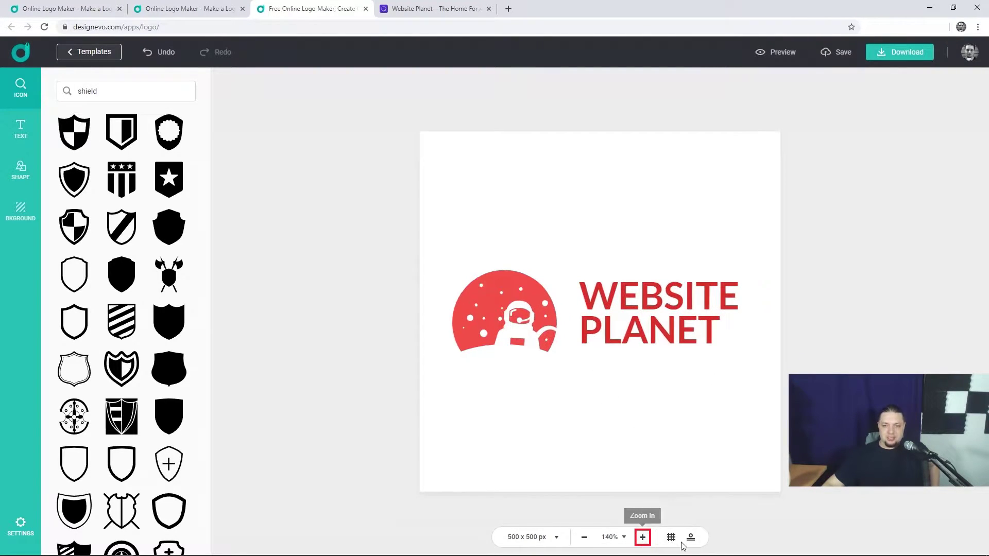
left_click(670, 538)
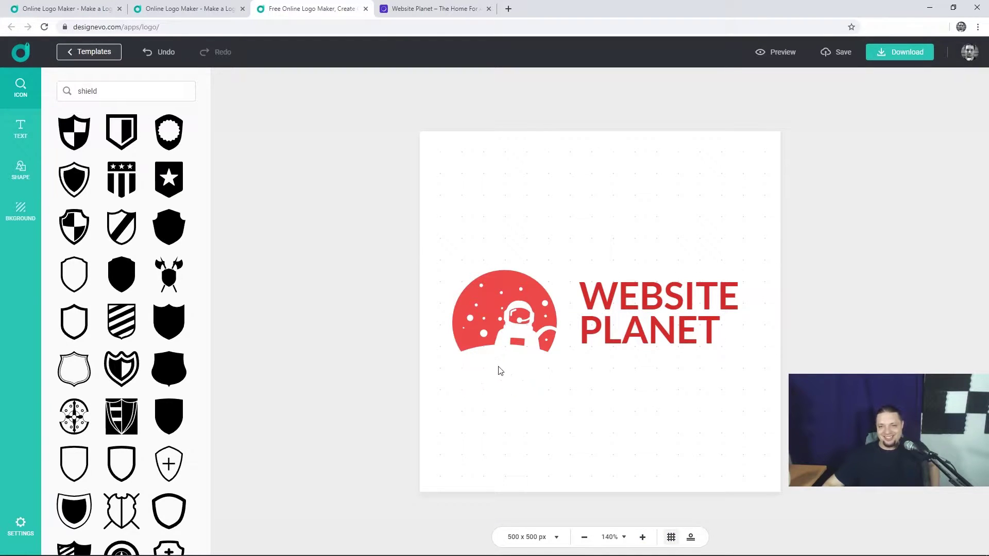
left_click(692, 544)
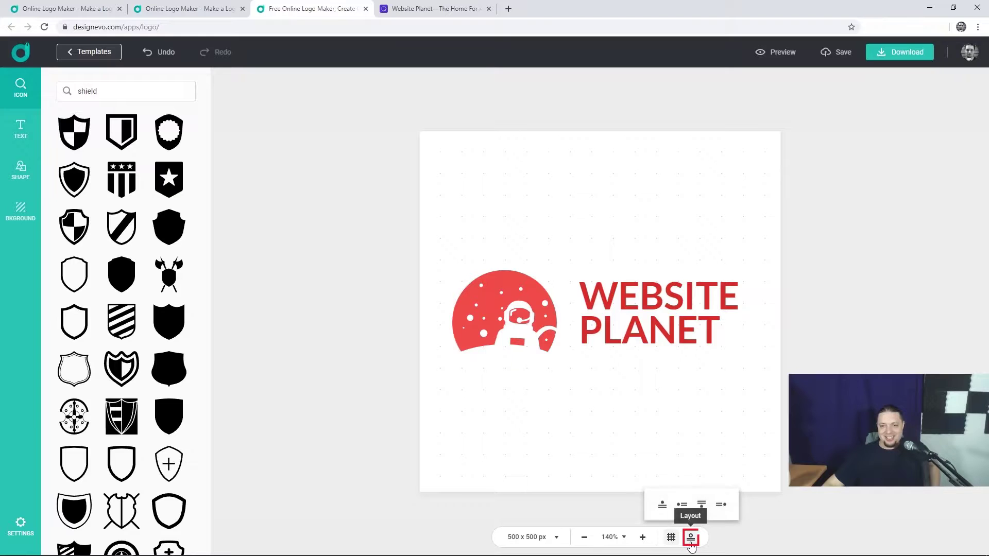
left_click(701, 505)
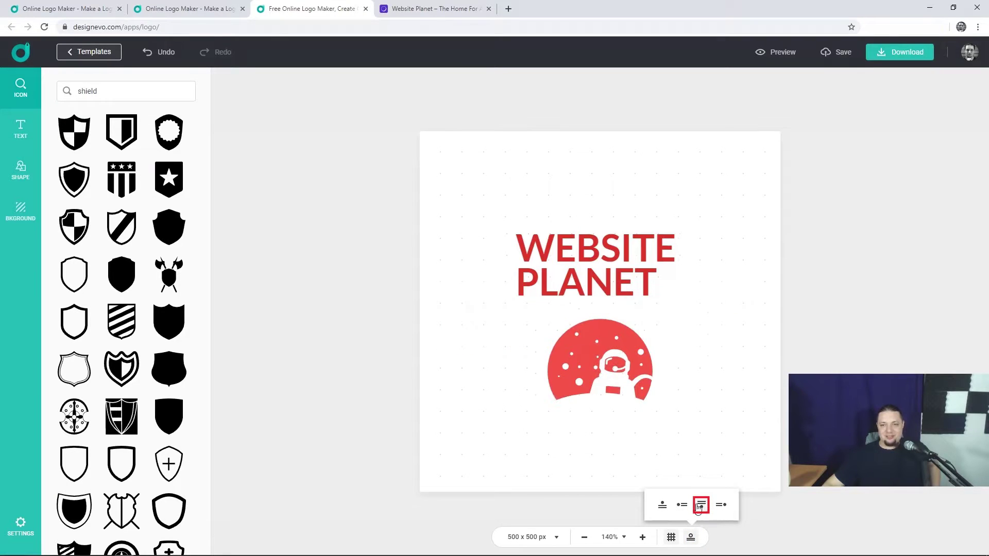
left_click(682, 506)
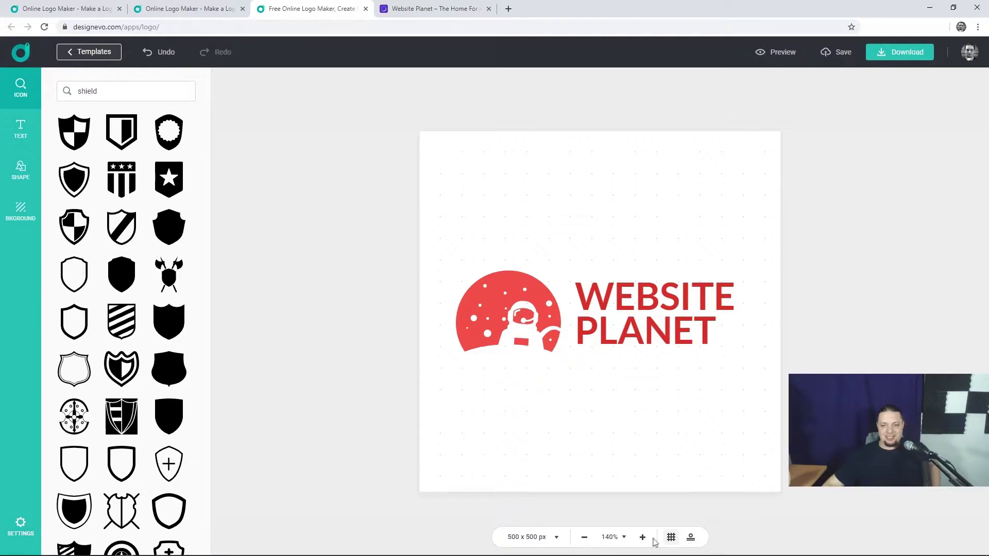
scroll(185, 449, "down", 2)
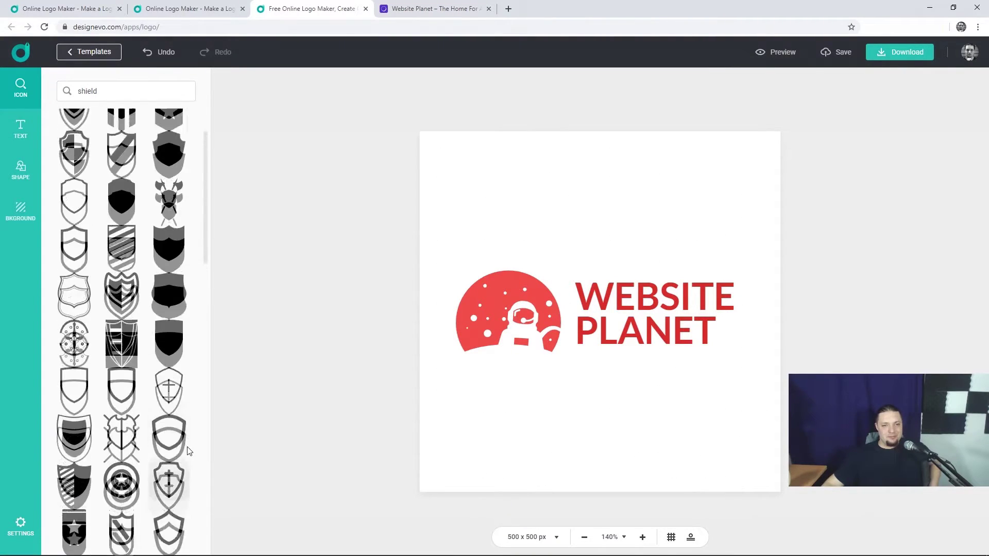
scroll(188, 451, "down", 7)
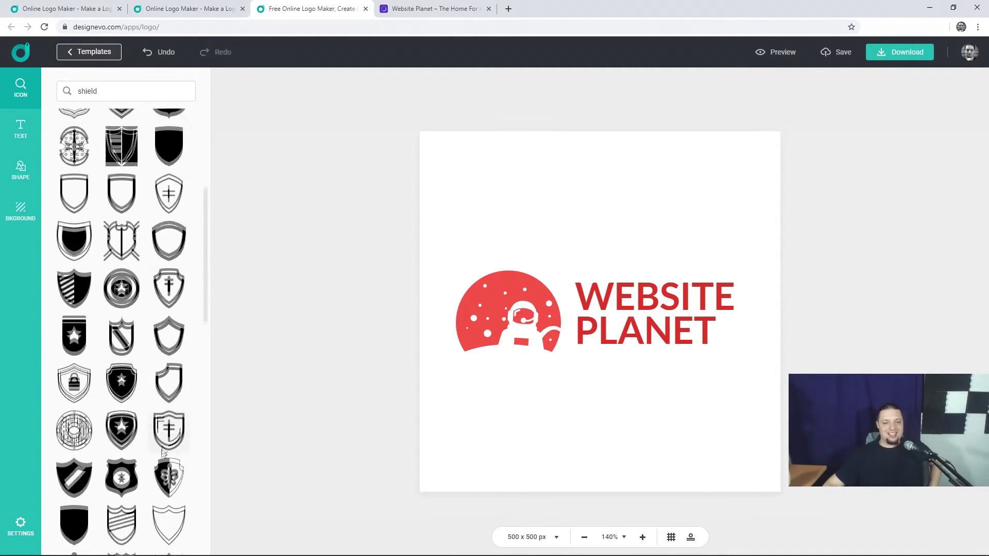
scroll(165, 437, "down", 15)
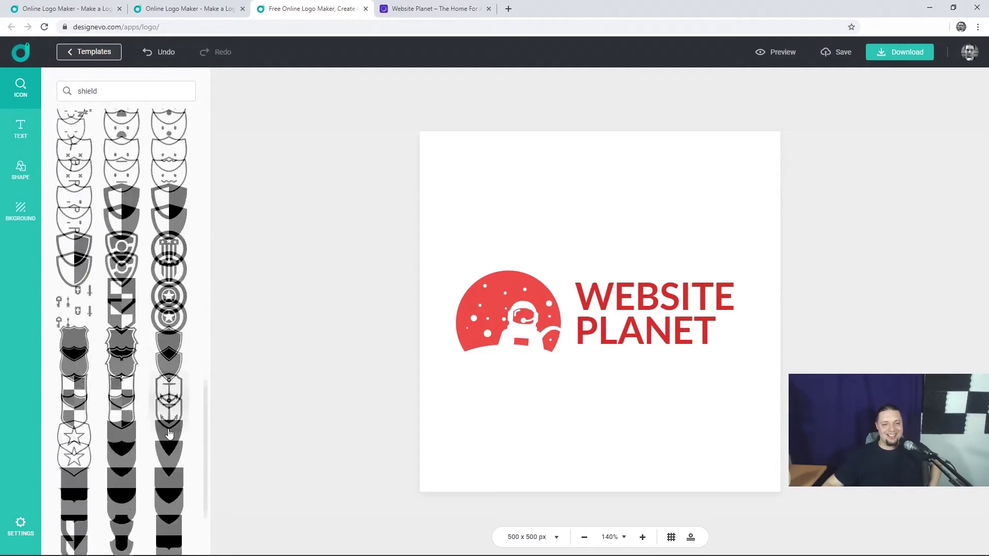
scroll(210, 456, "up", 1)
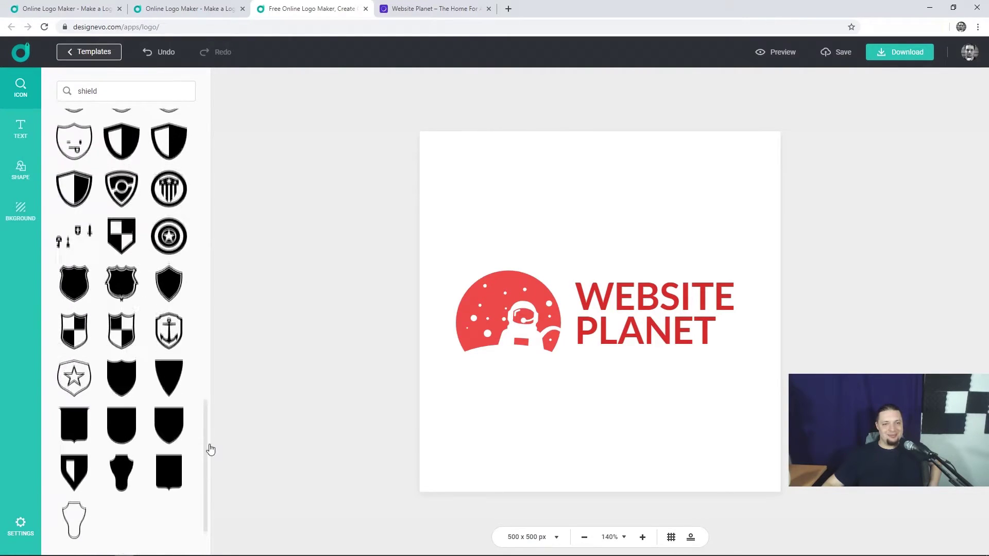
left_click_drag(122, 355, 457, 241)
left_click_drag(487, 287, 564, 385)
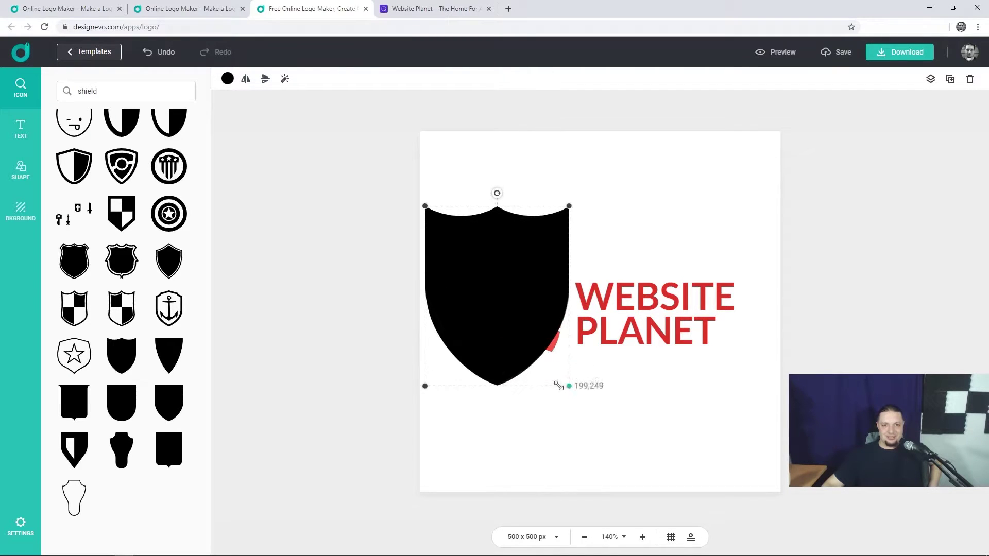
left_click_drag(492, 309, 507, 316)
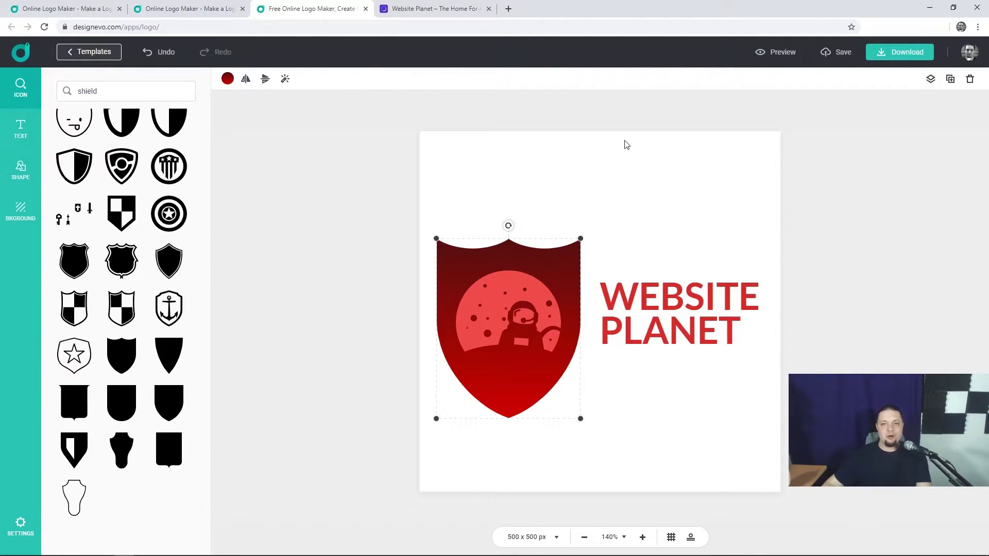
left_click(576, 123)
left_click(560, 251)
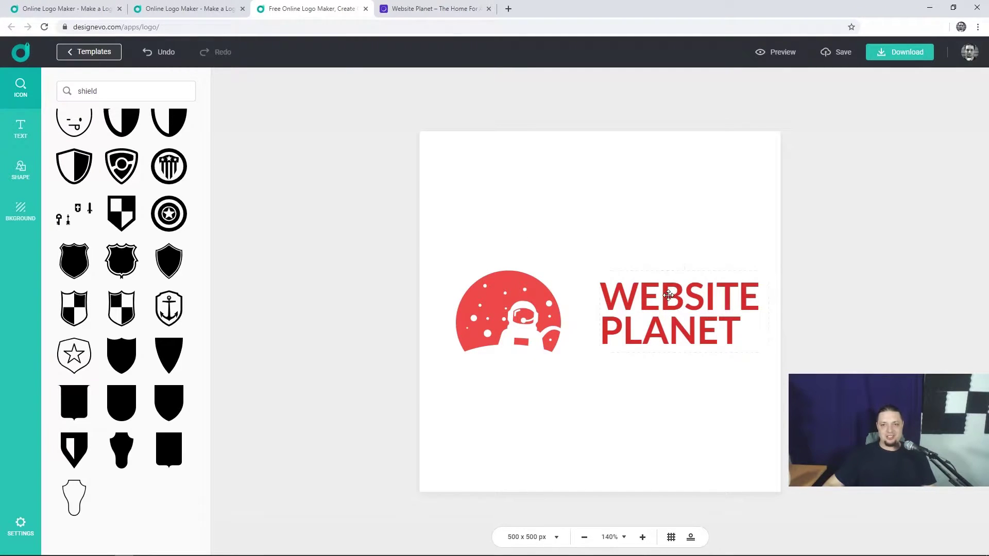
left_click_drag(668, 296, 647, 295)
Try Align Center on the icon and text, then undo it twice.
left_click(634, 192)
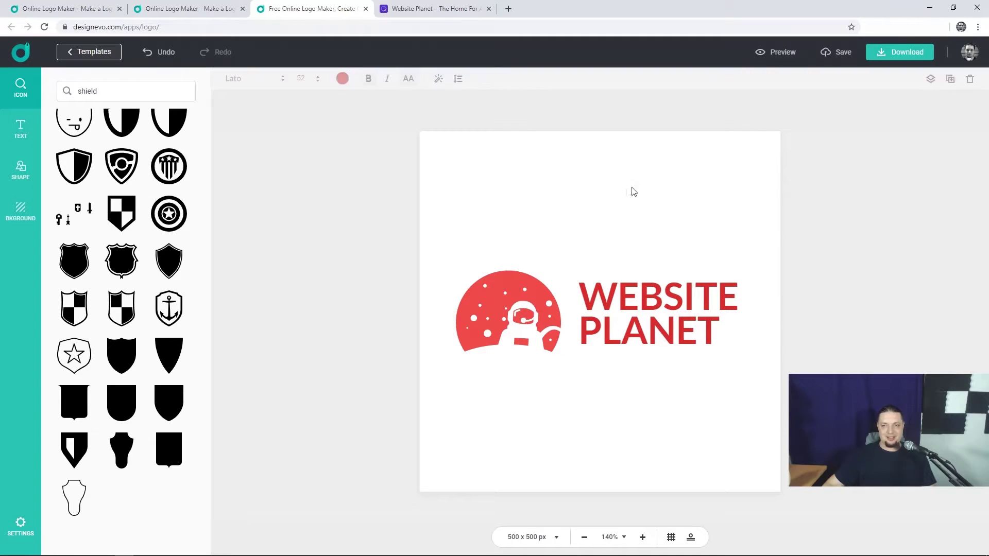
left_click_drag(374, 186, 974, 469)
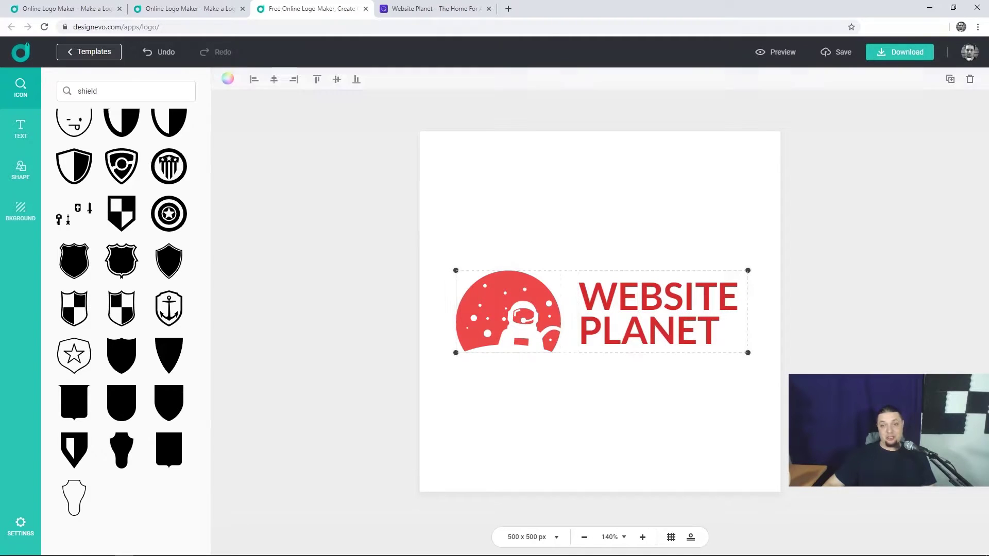
left_click(274, 81)
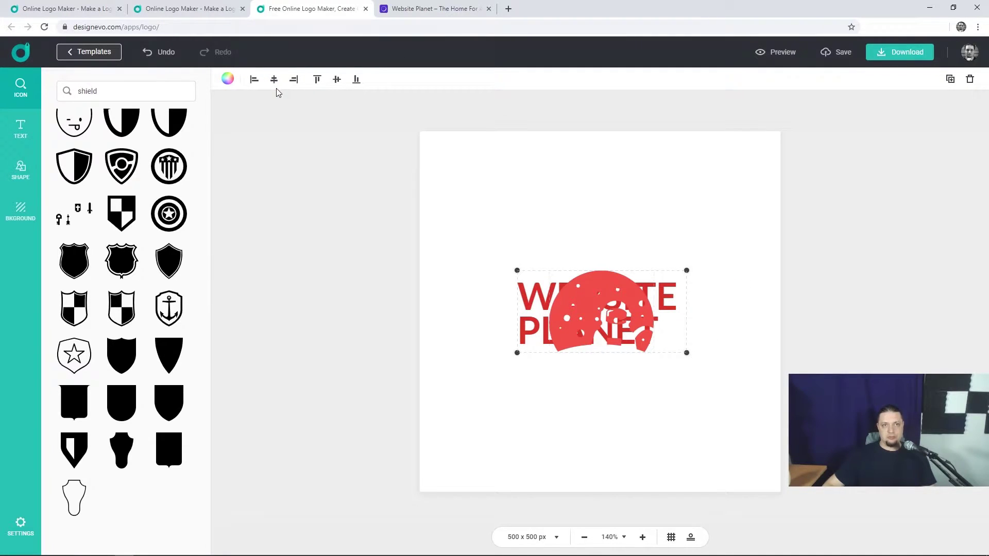
left_click(163, 52)
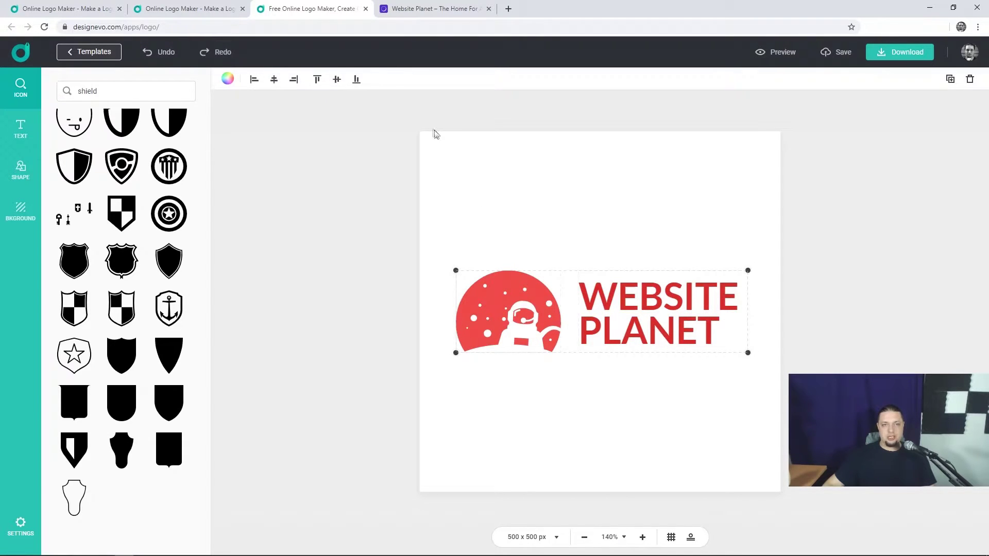
left_click(273, 80)
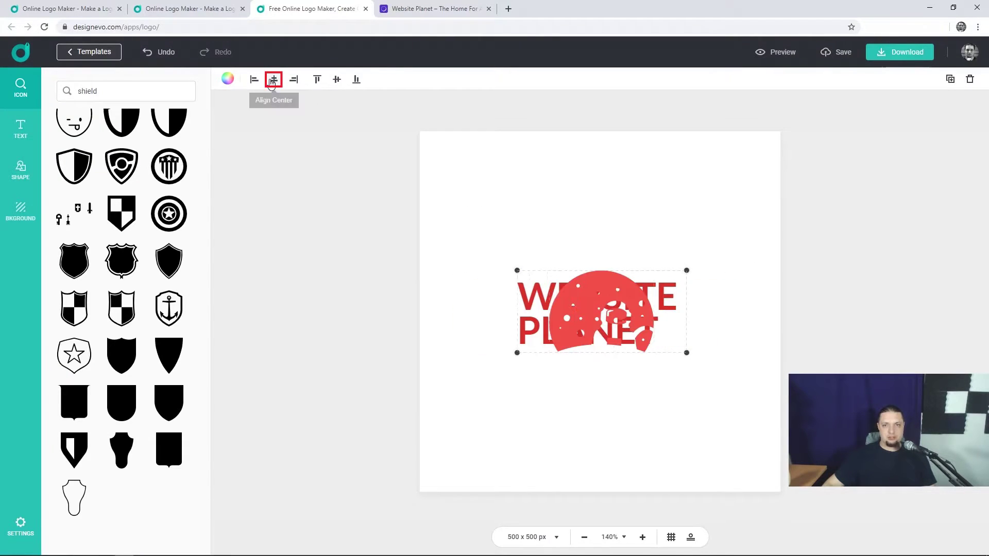
left_click(155, 58)
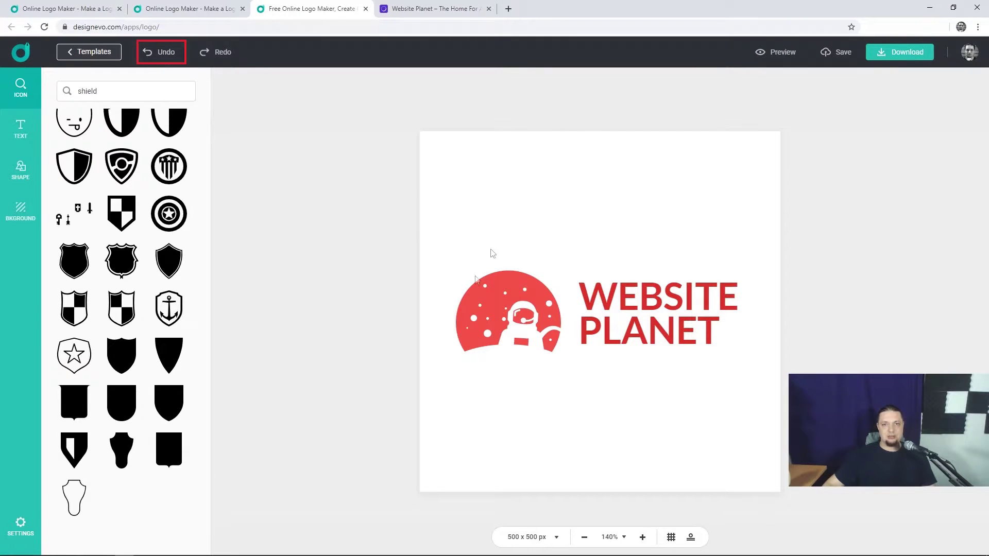
Vertically centre the astronaut icon and WEBSITE PLANET text with Align Middle.
left_click(471, 307)
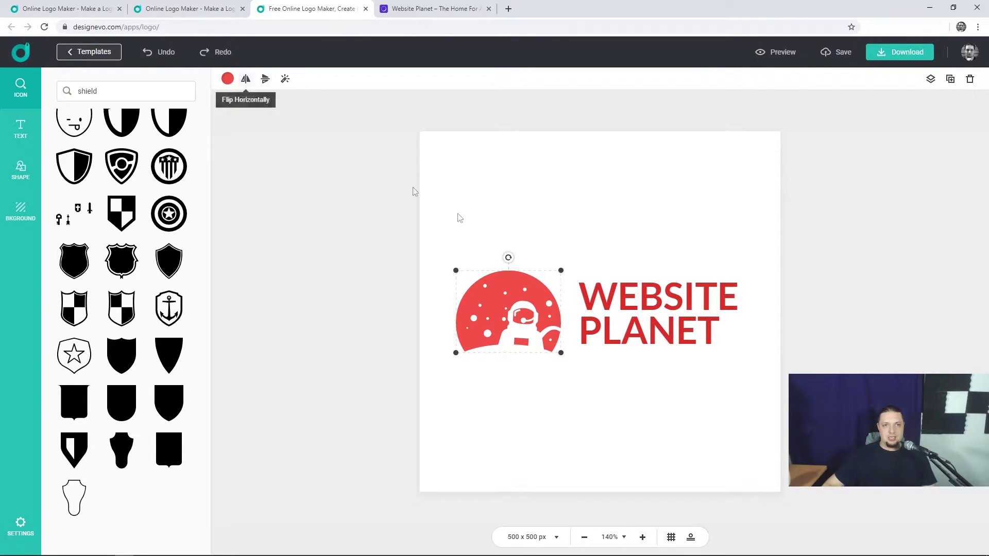
left_click(637, 304)
left_click_drag(231, 121, 817, 422)
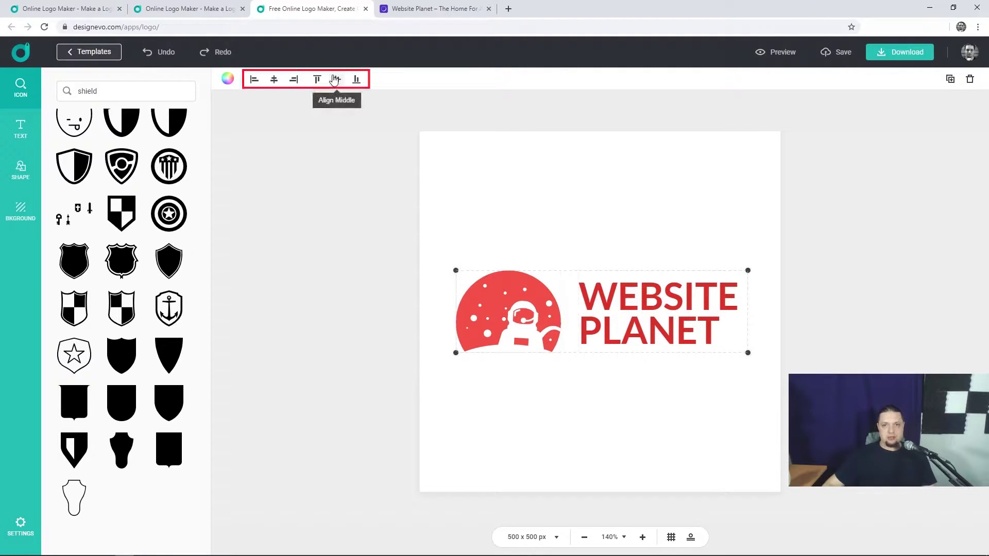
left_click(334, 79)
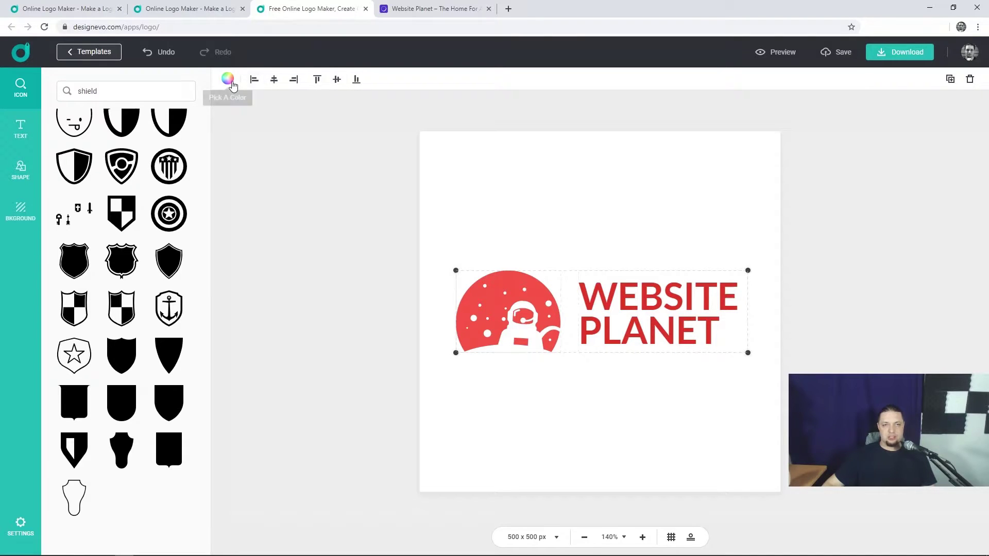
left_click(332, 191)
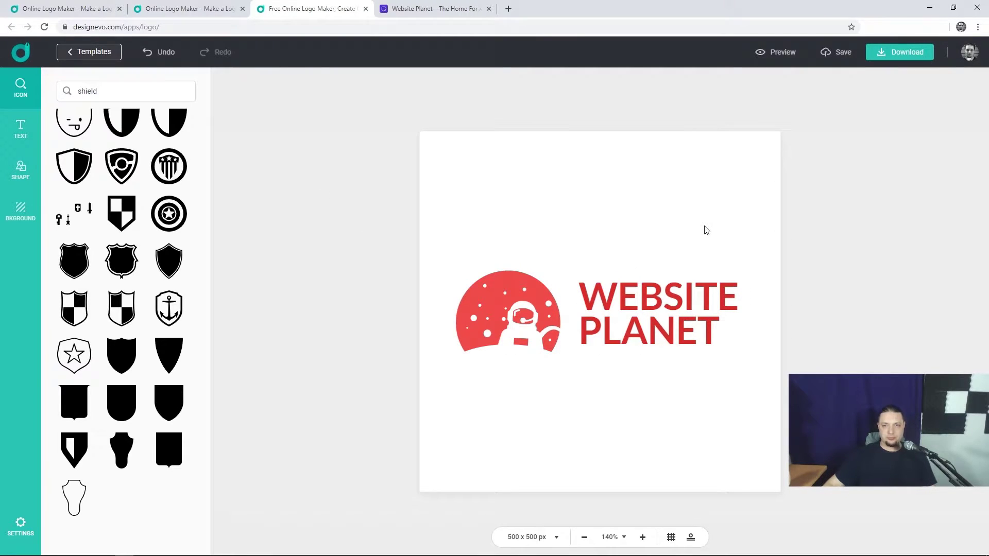
left_click(648, 303)
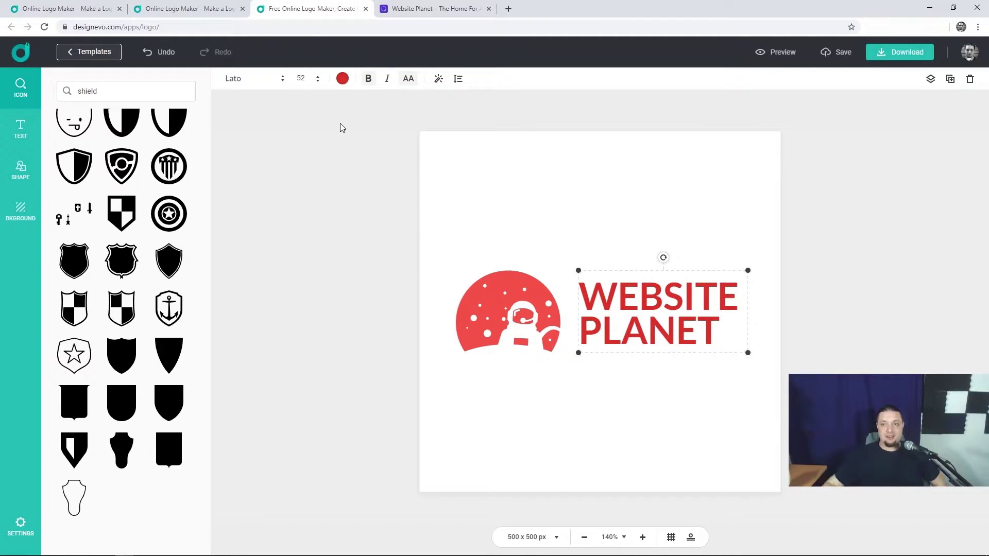
Select and deselect the Website Planet text, then the red planet icon.
left_click(595, 194)
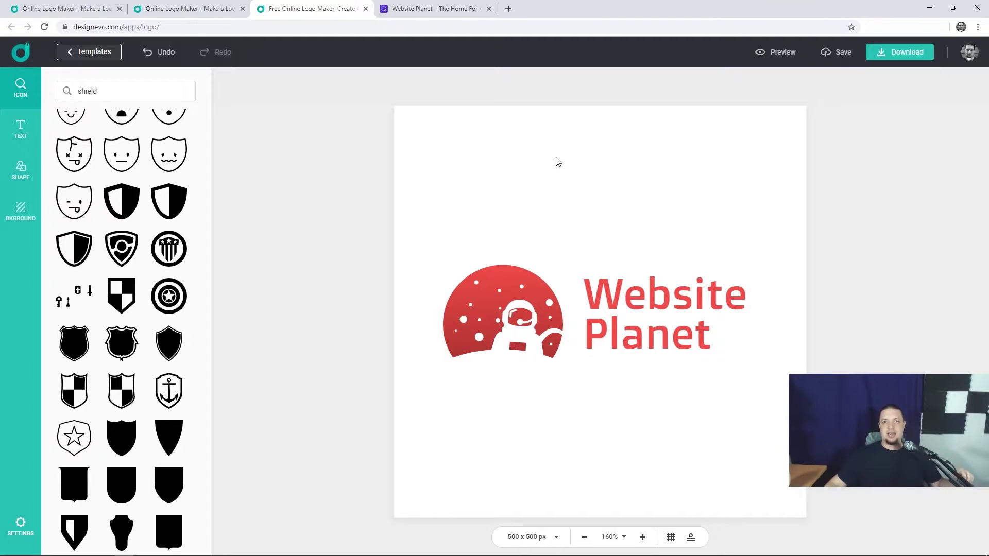
left_click(661, 287)
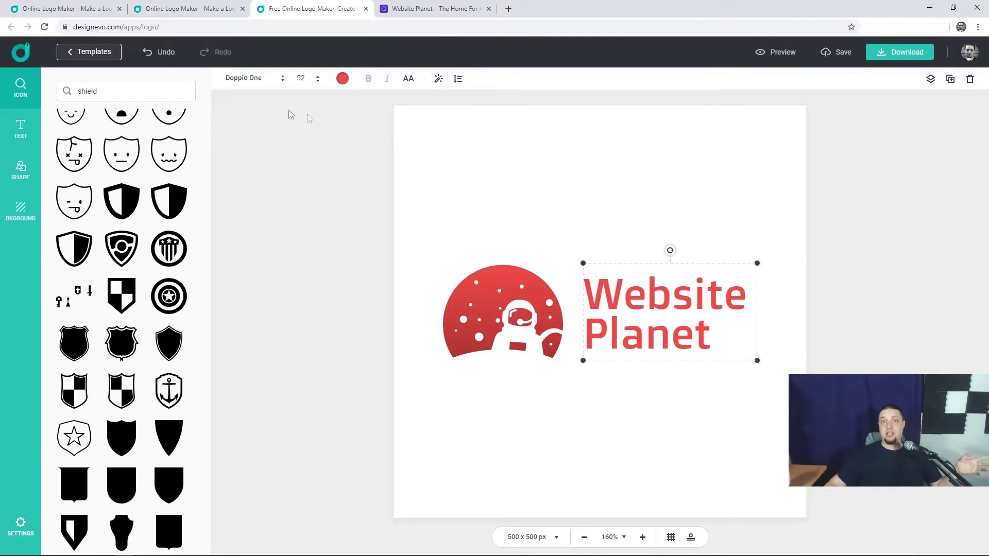
left_click(271, 156)
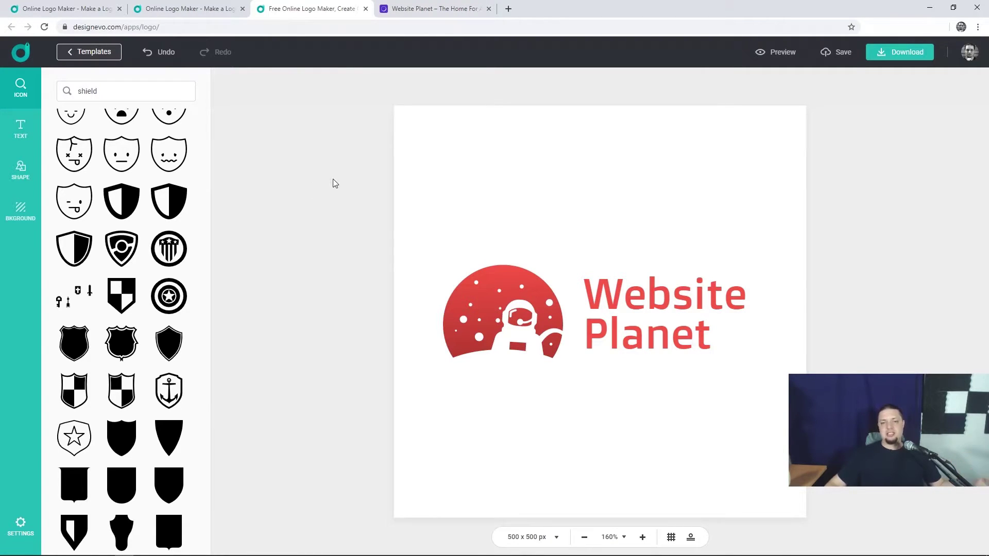
left_click(466, 296)
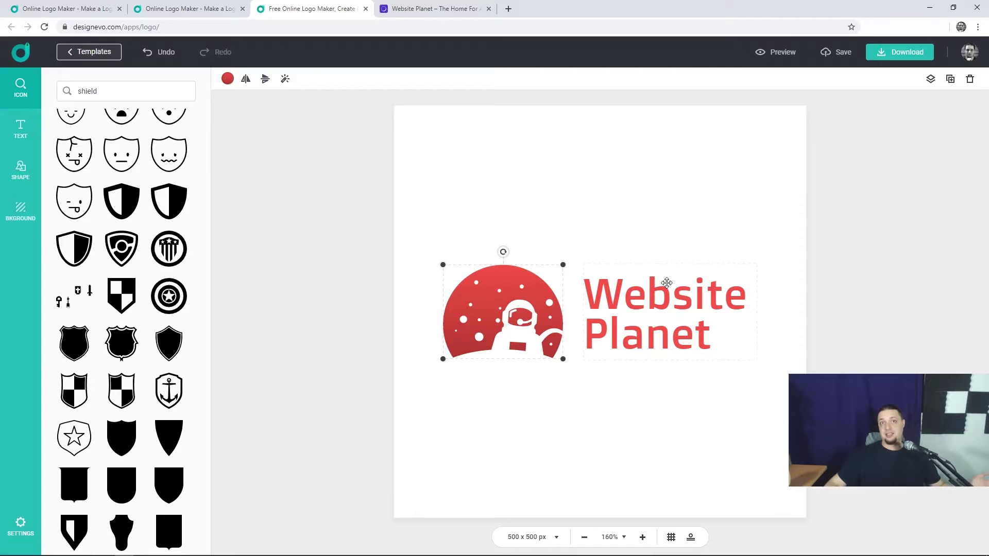
left_click(432, 426)
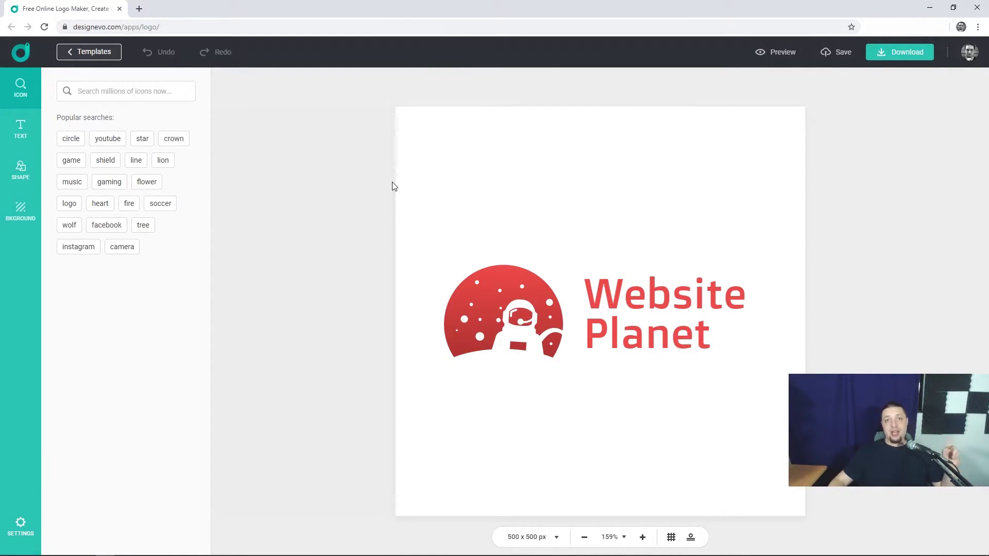
Preview logo.jpg from the logo folder of logo (2).zip, then open the Read me file.
mouse_move(126, 548)
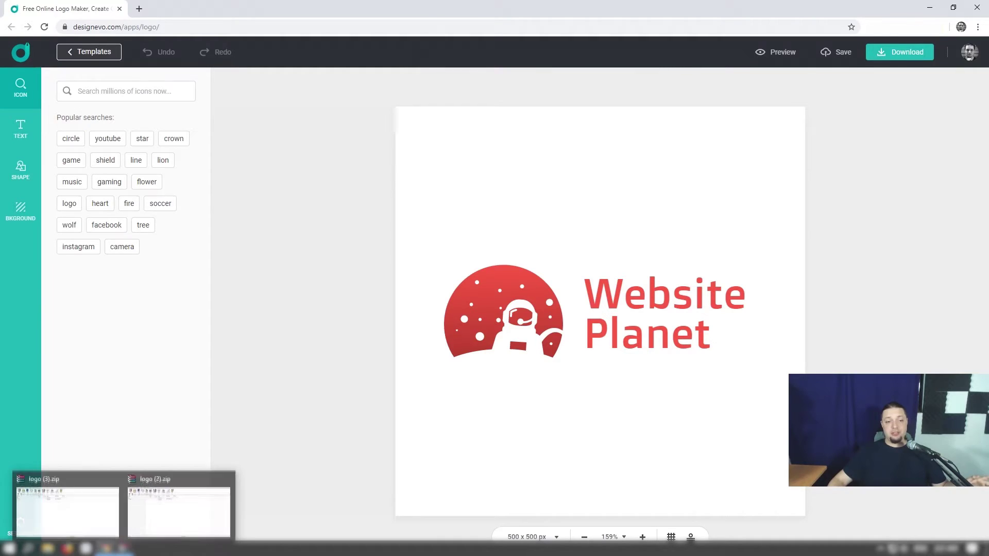
left_click(169, 499)
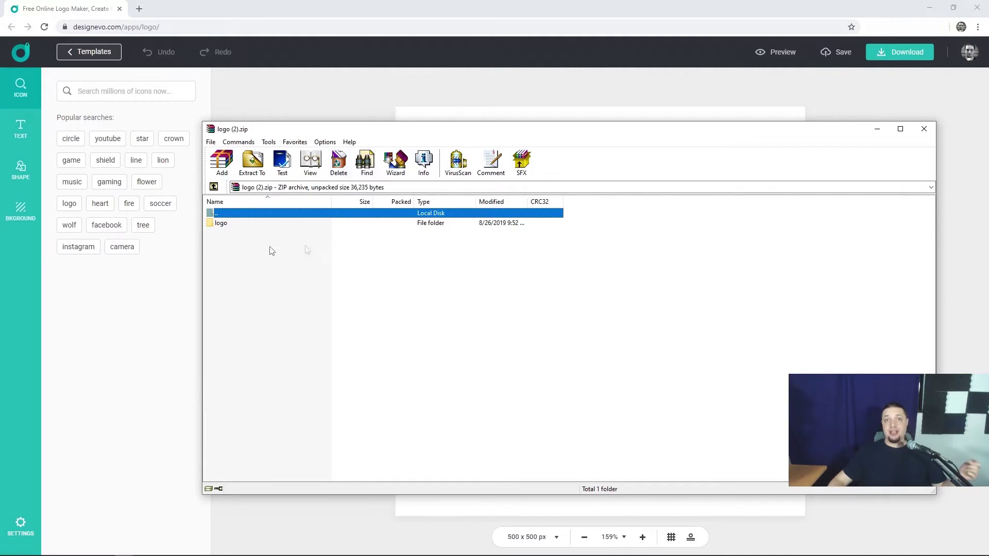
double_click(230, 223)
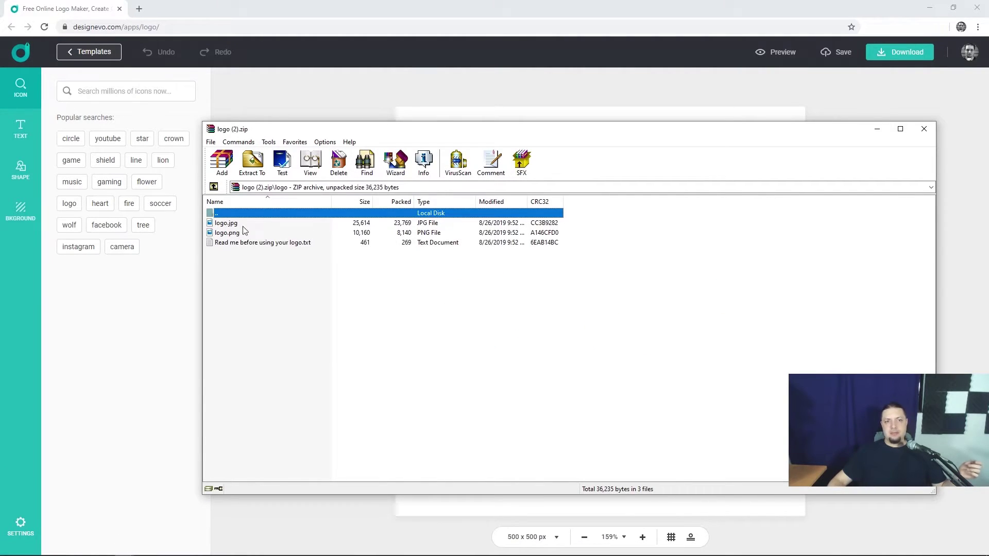
double_click(234, 225)
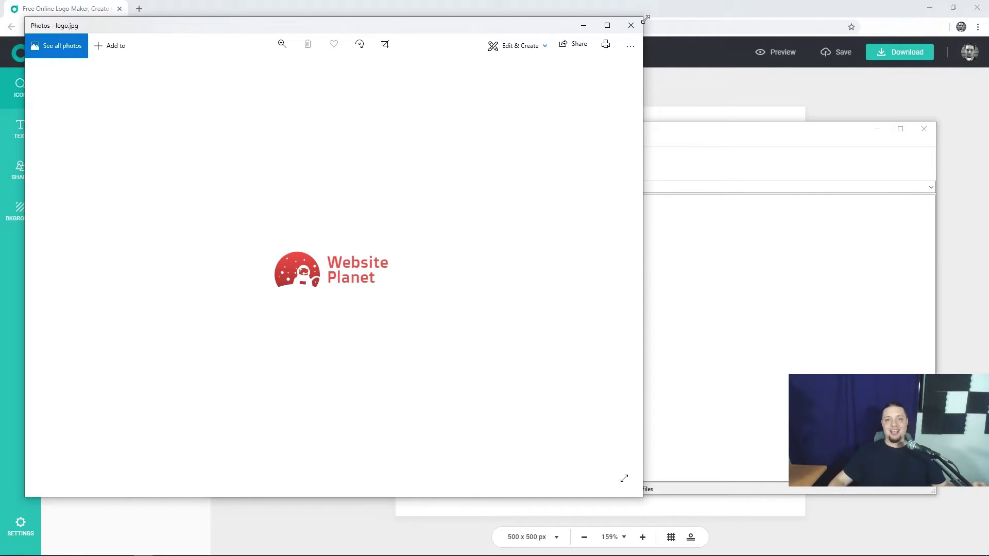
left_click(632, 27)
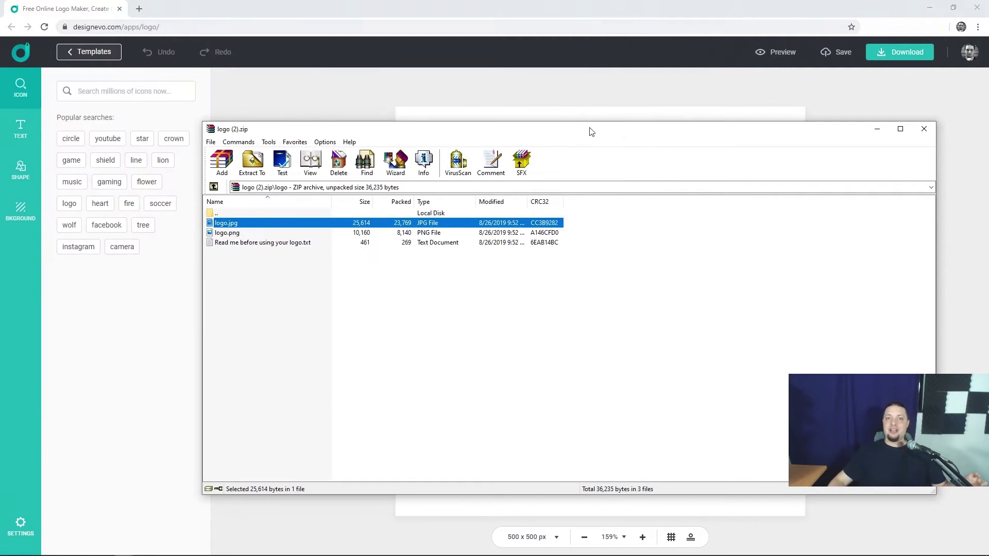
double_click(299, 243)
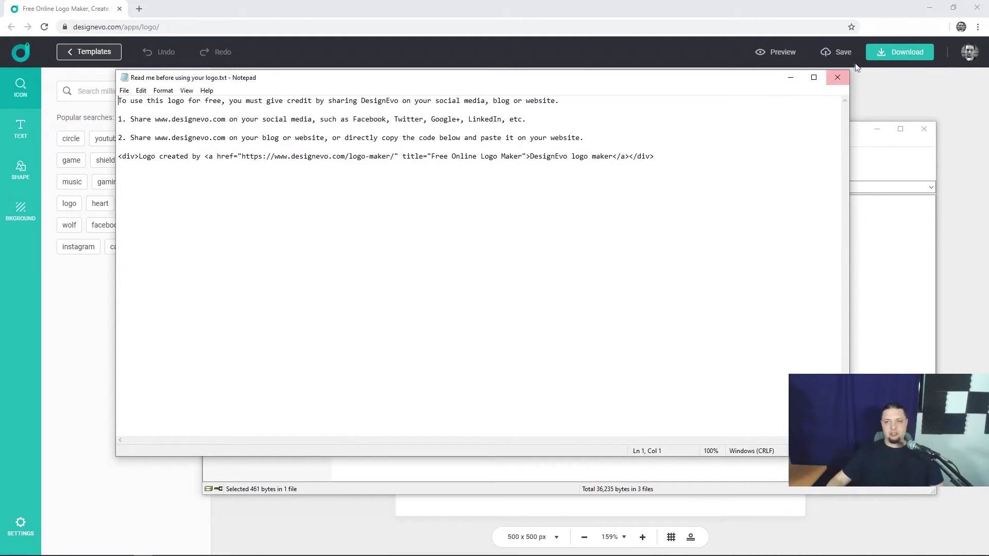
Close the Read me file after reading its logo credit instructions.
left_click(834, 81)
Close logo (2).zip and browse the font folder inside logo (3).zip's logo folder.
left_click(924, 129)
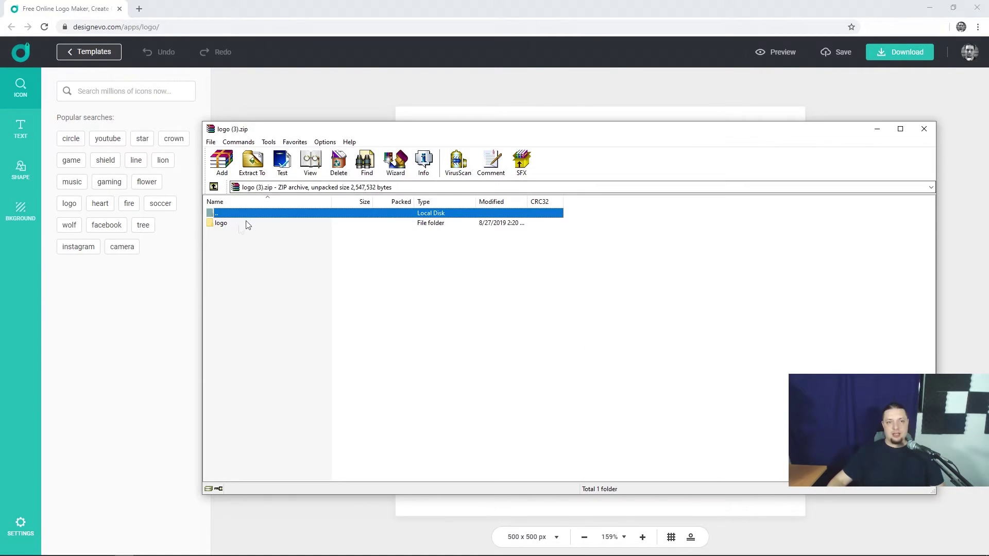
double_click(231, 225)
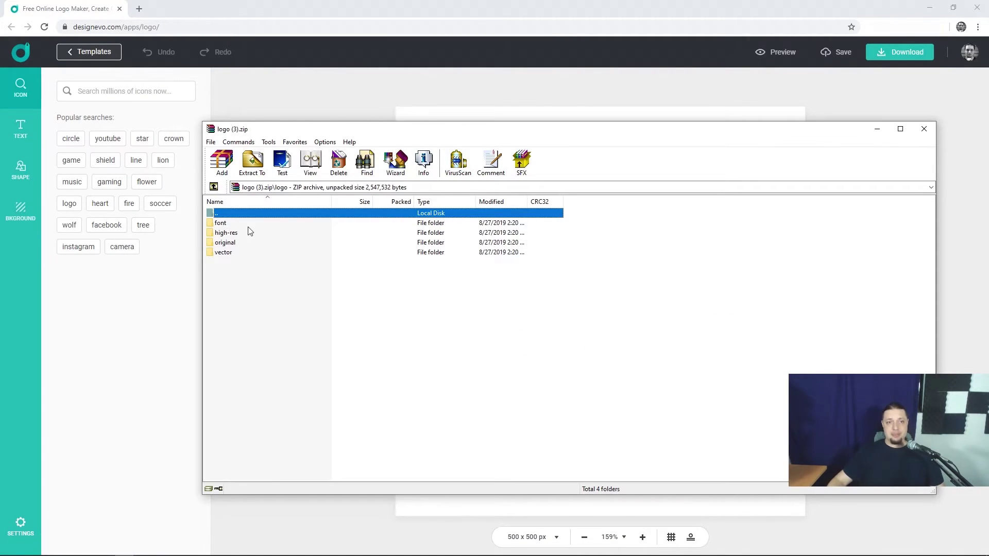
left_click(236, 226)
double_click(237, 225)
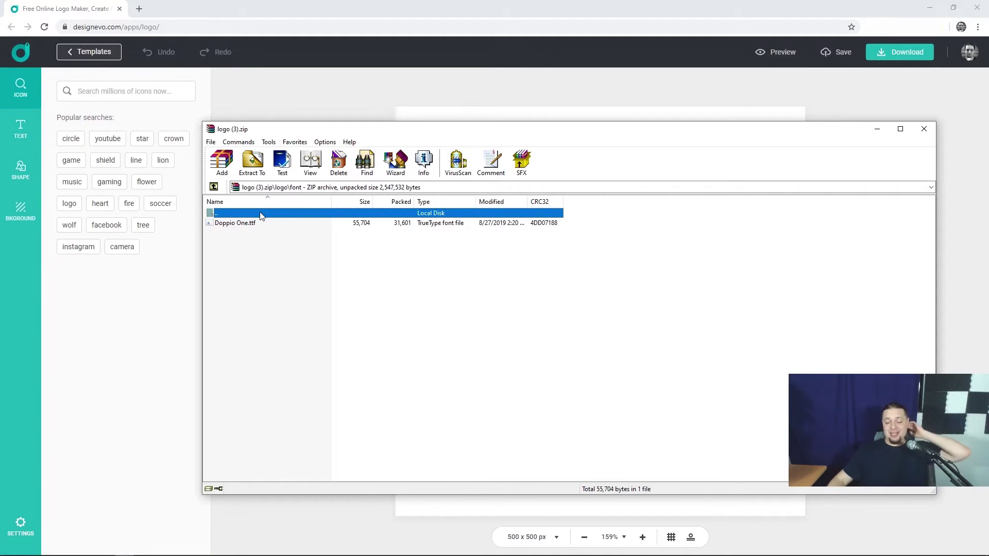
double_click(261, 216)
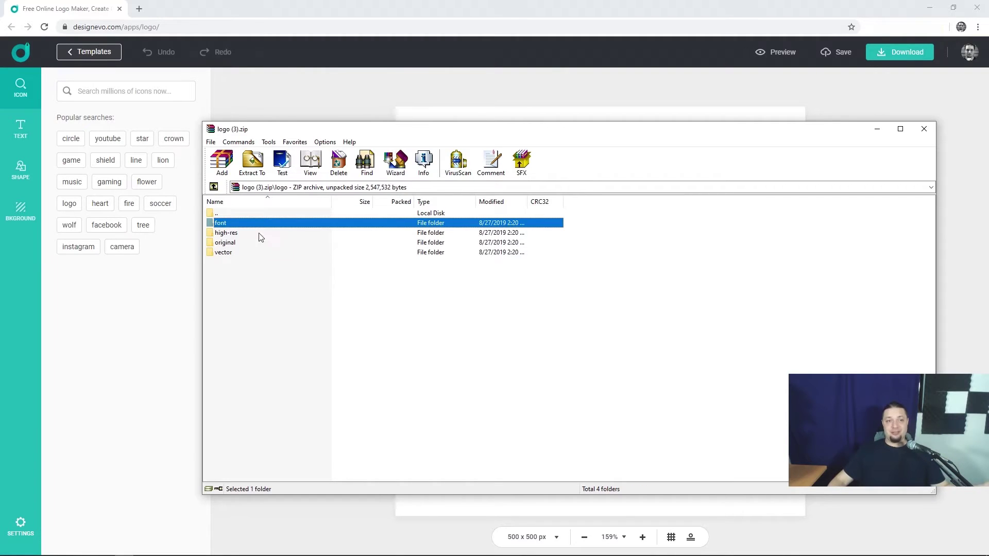
Open the high-res folder, preview its logo.jpg, then move on to the vector folder.
double_click(258, 234)
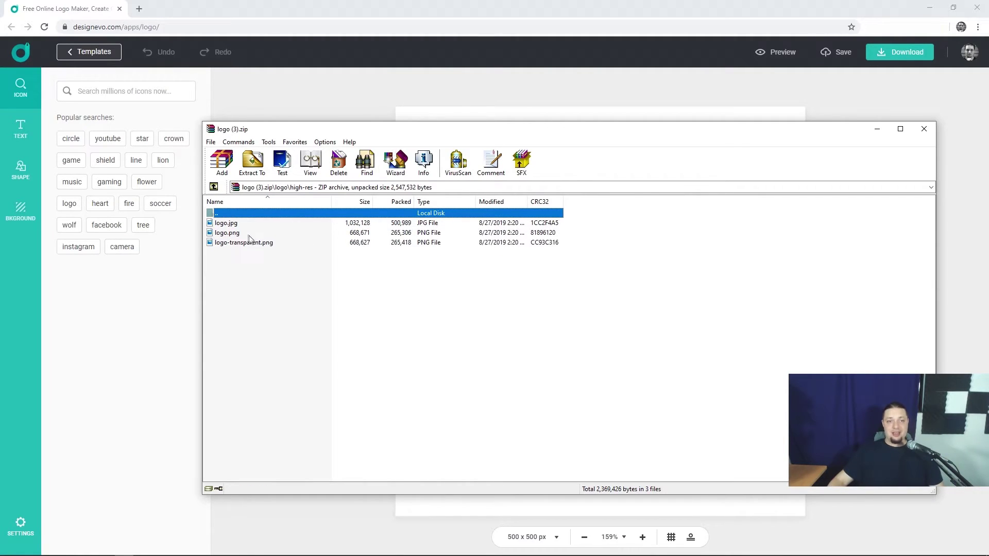
left_click(236, 225)
double_click(236, 226)
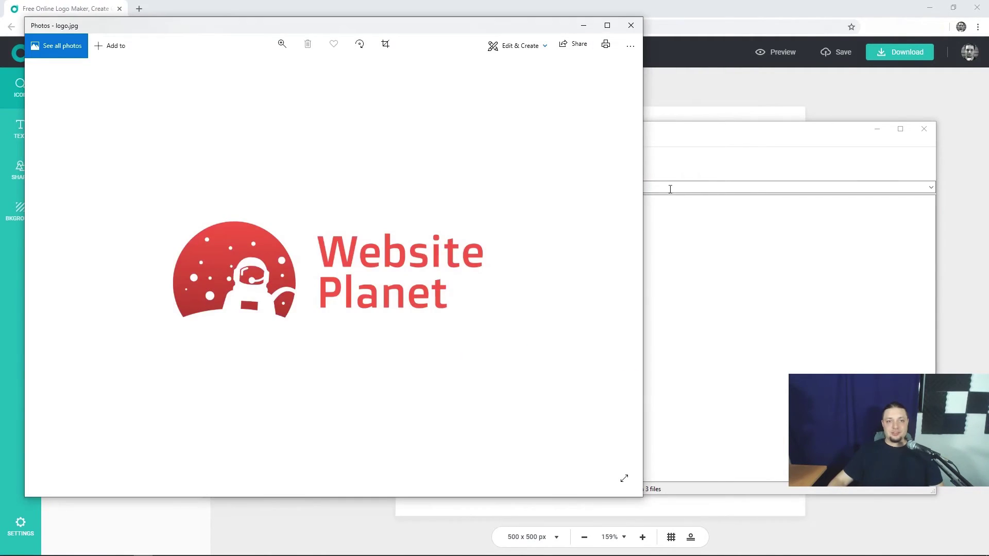
left_click(630, 26)
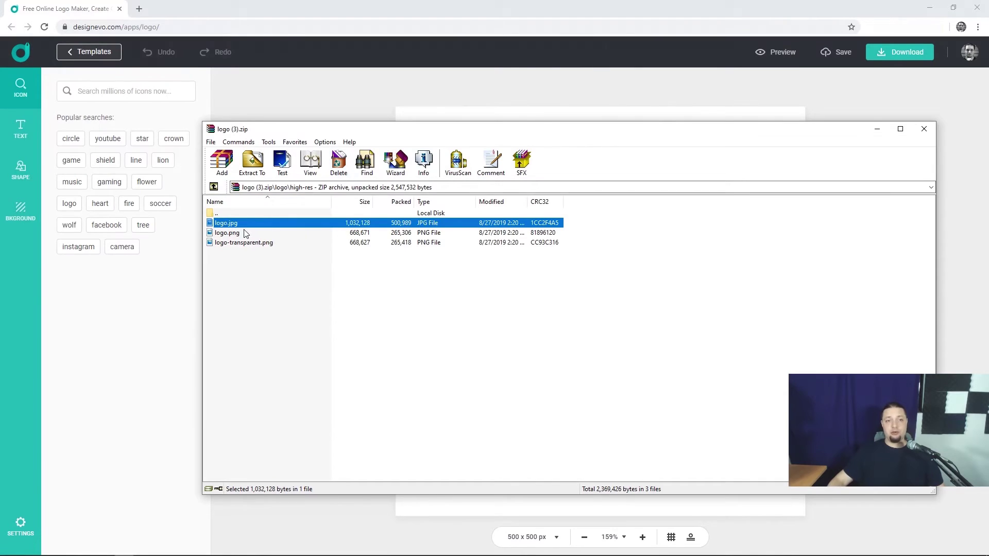
left_click(245, 243)
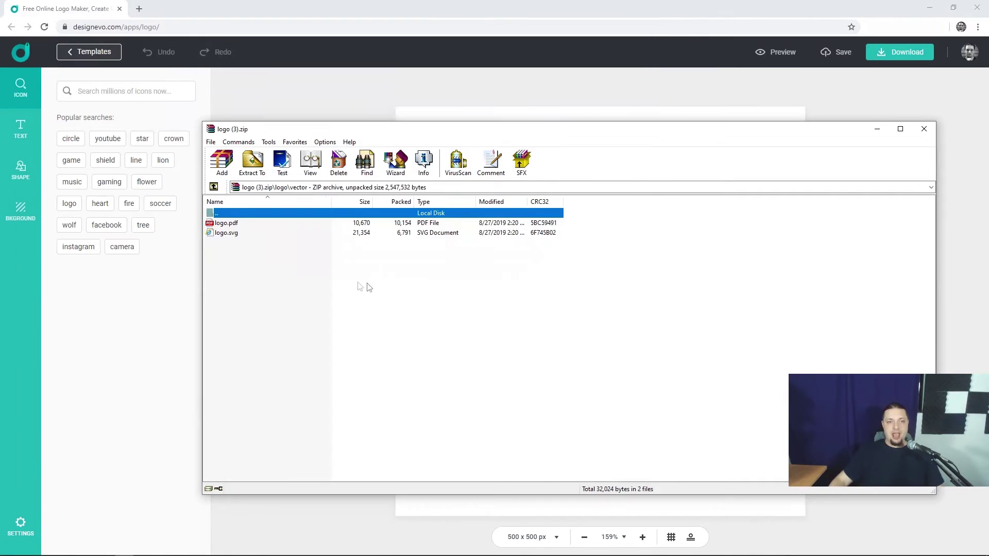
left_click(495, 358)
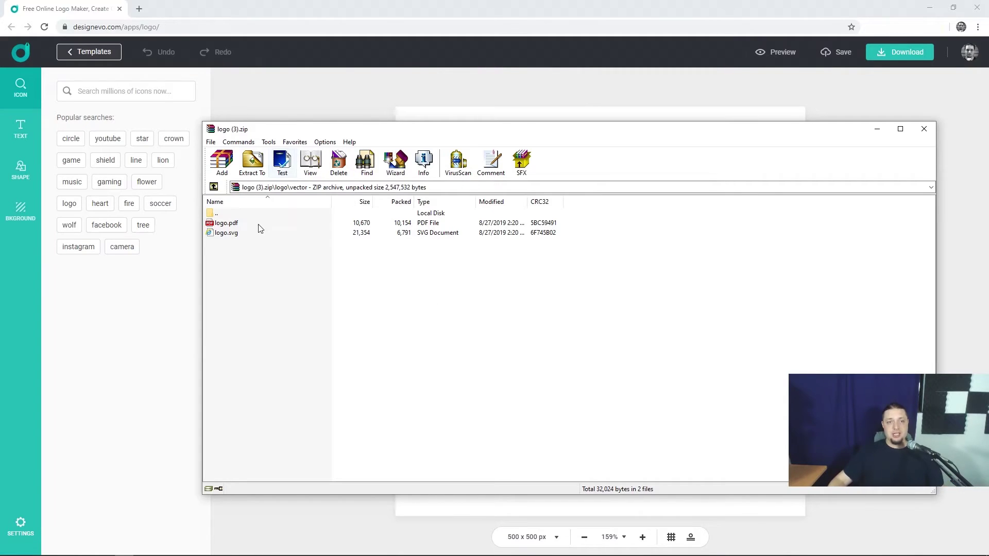
Select logo.svg in the vector folder and return to the DesignEvo logo canvas.
left_click(235, 235)
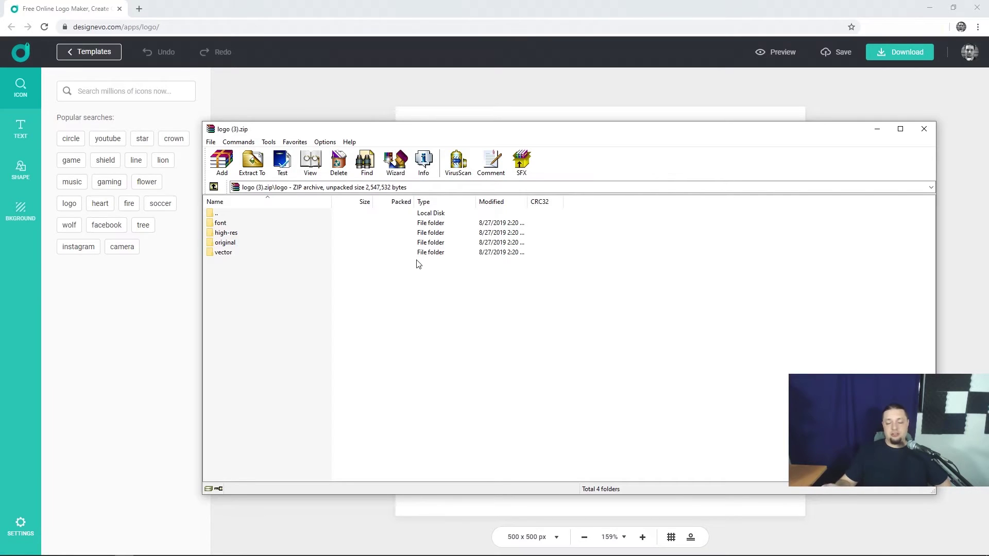
left_click(527, 5)
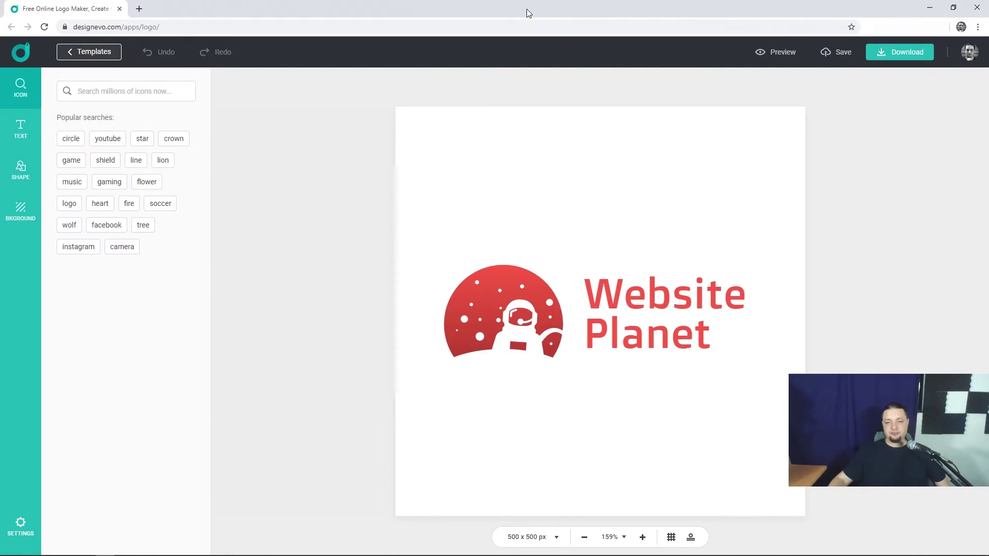